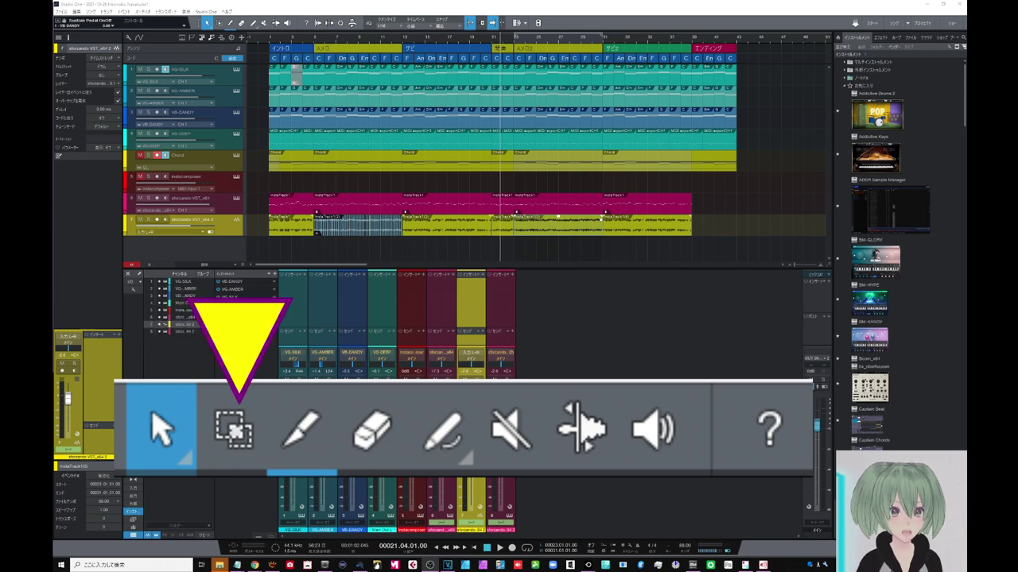
- Switch one after another through the Split, Eraser, Paint, Mute, Bend and Listen tools
left_click(228, 252)
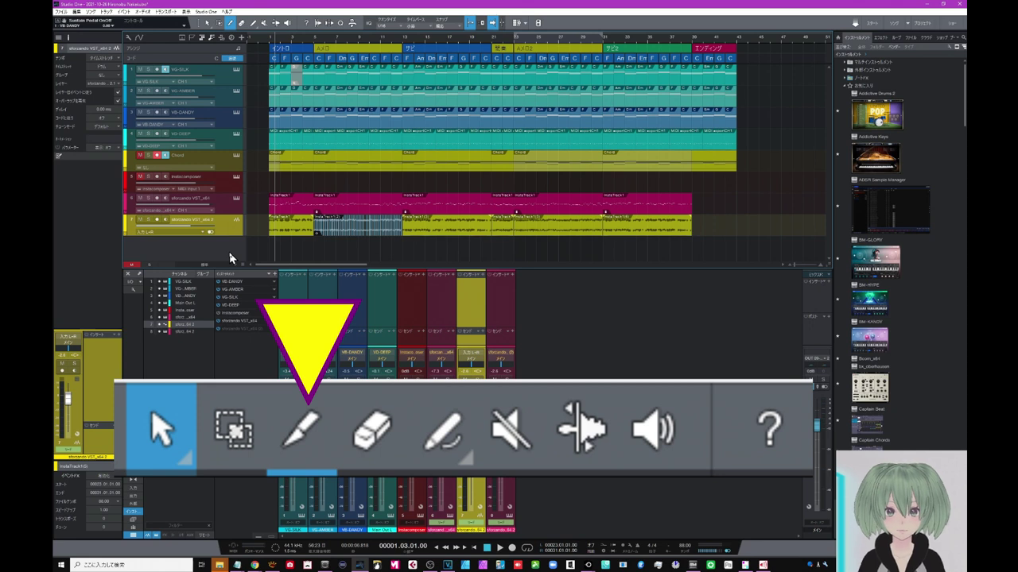
key("4")
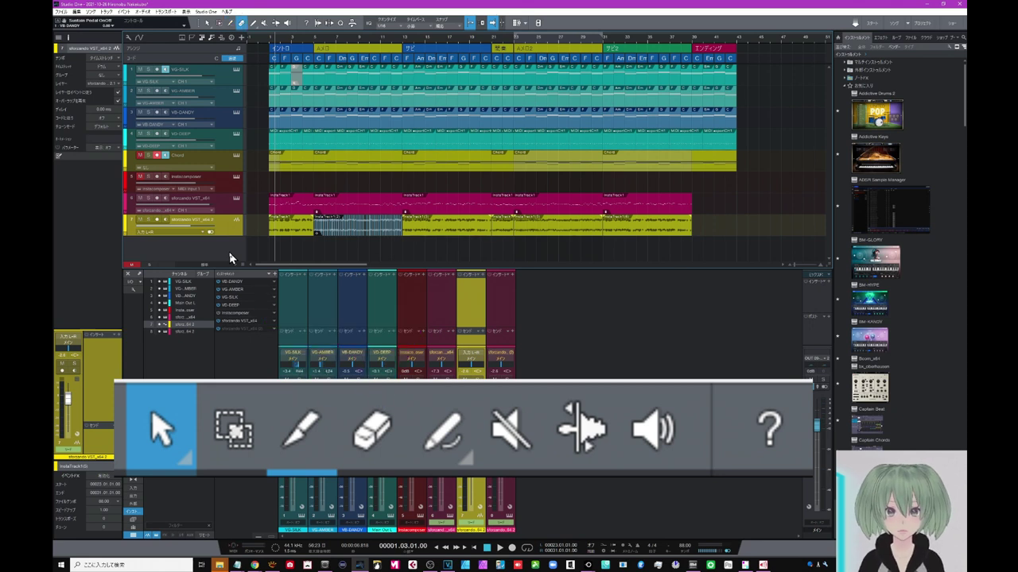
key("5")
key("6")
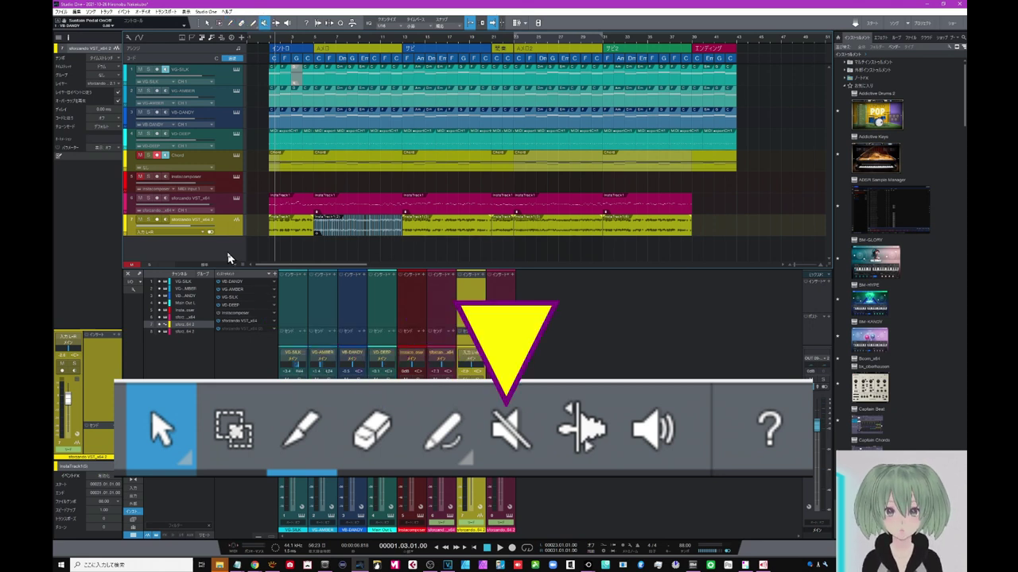
key("7")
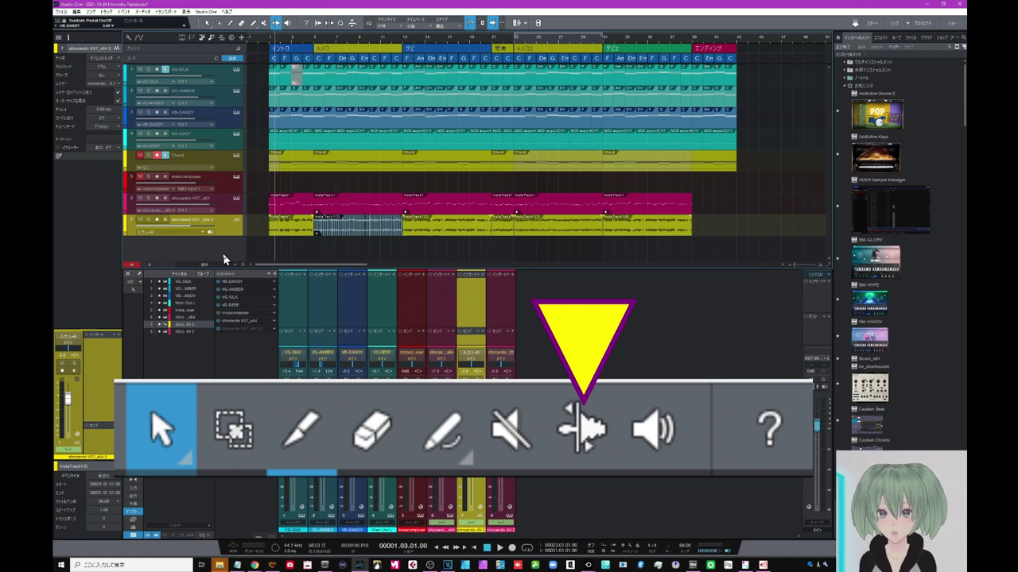
key("8")
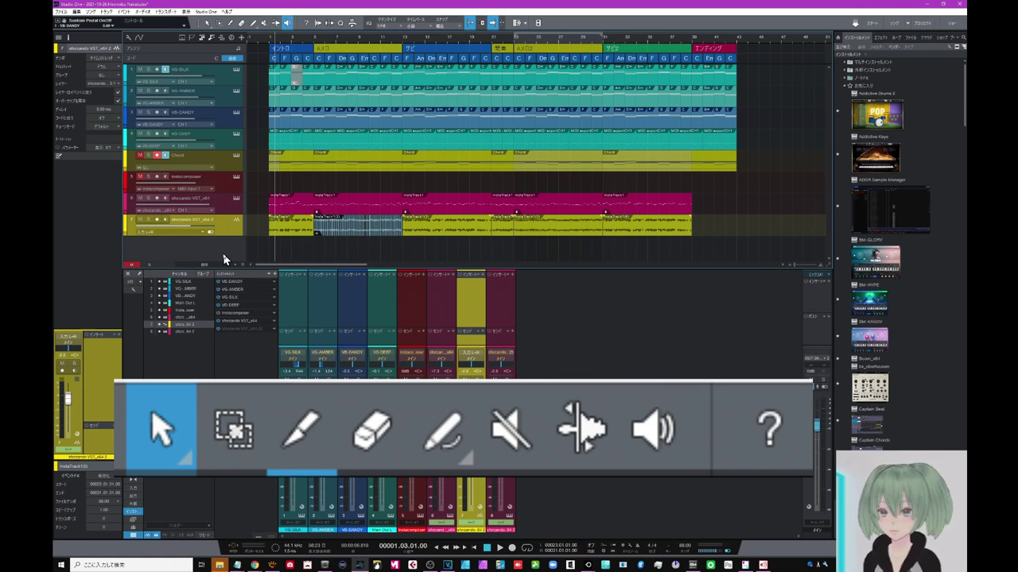
- Switch to the Arrow tool and run through the Split, Eraser and Paint tools twice
left_click(306, 24)
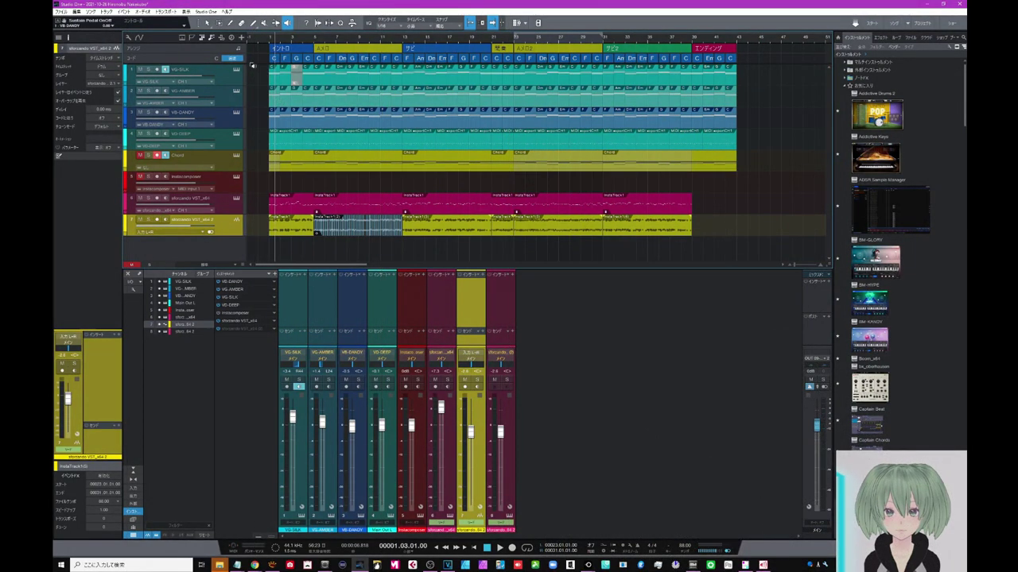
left_click(206, 24)
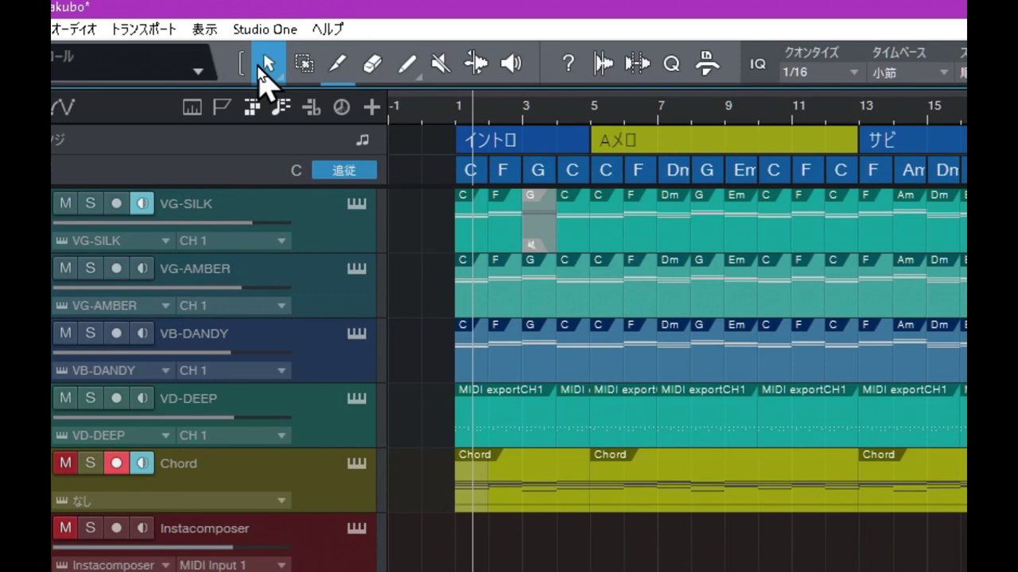
left_click(338, 72)
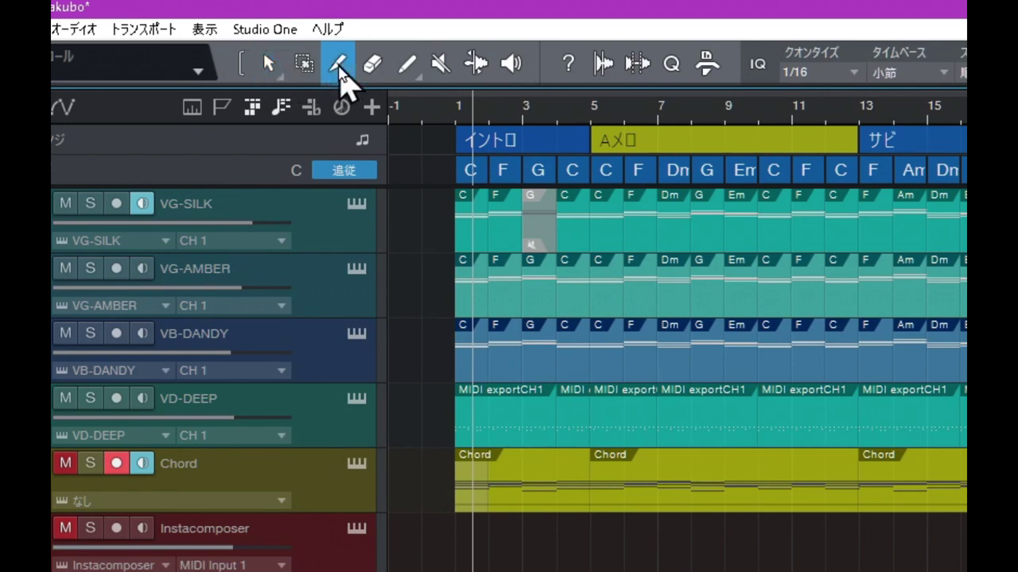
left_click(362, 73)
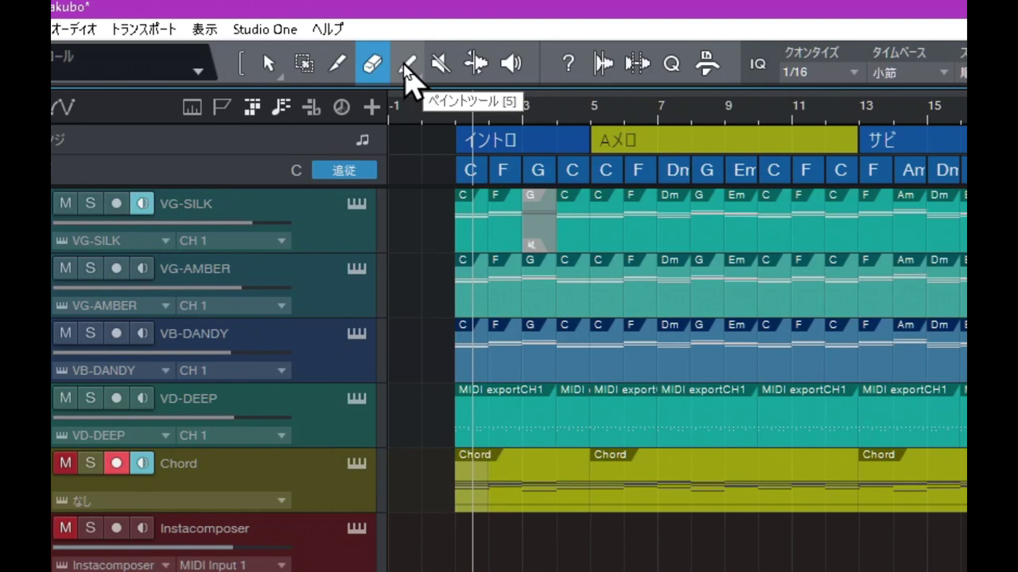
left_click(407, 67)
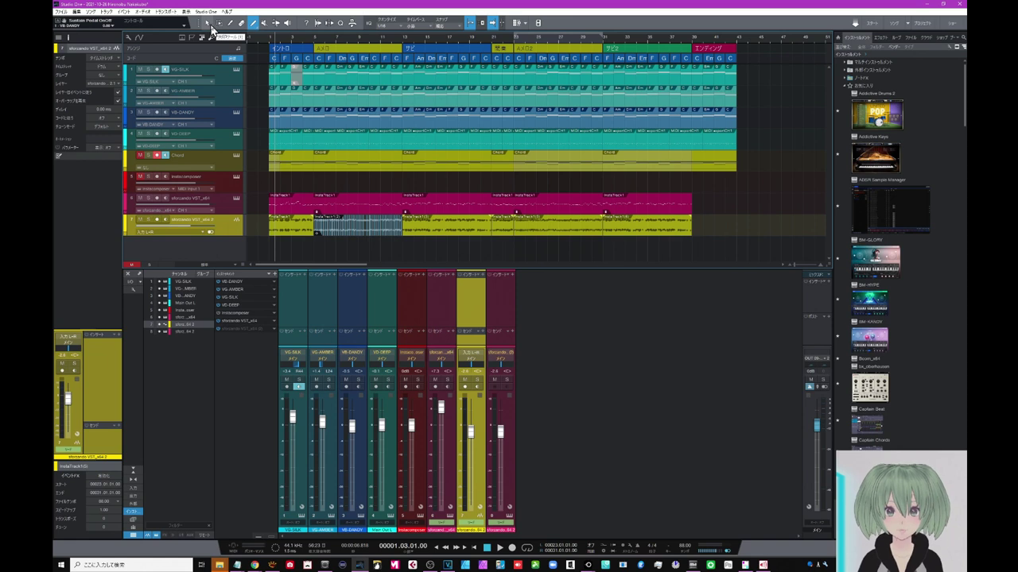
left_click(230, 24)
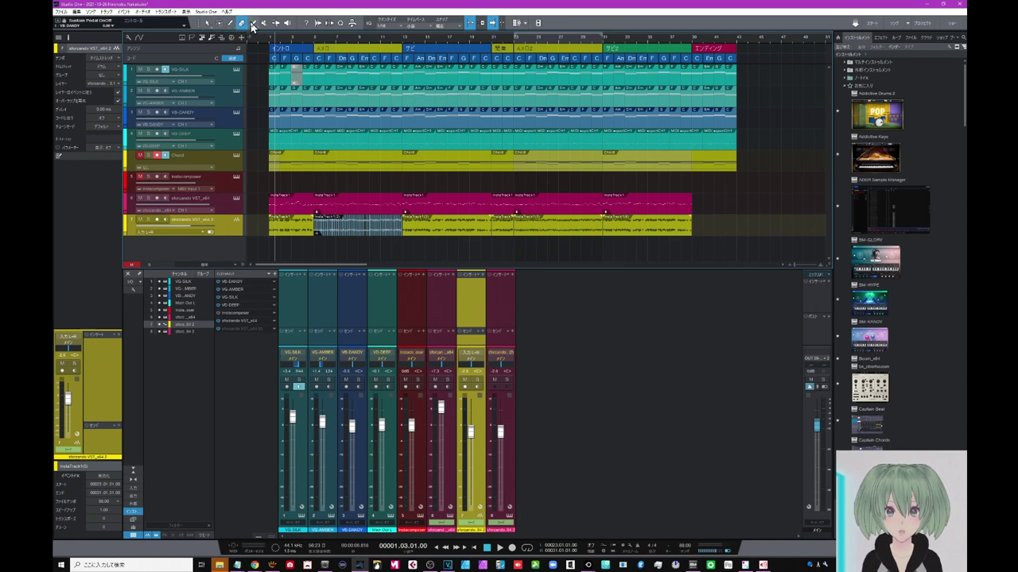
left_click(249, 25)
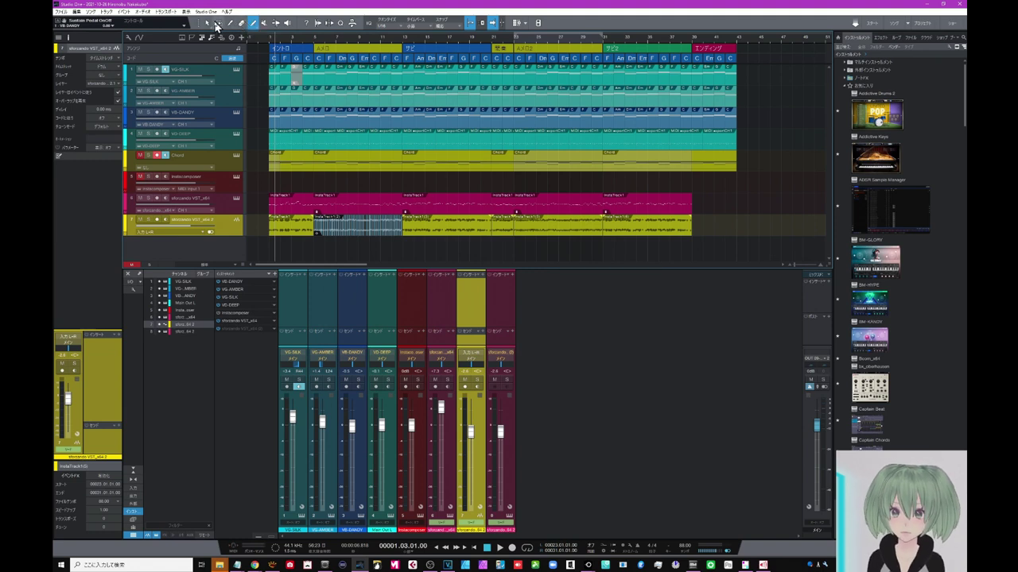
- Switch back to the Arrow tool and select the F event at bar 6 on the VG-SILK track
left_click(209, 24)
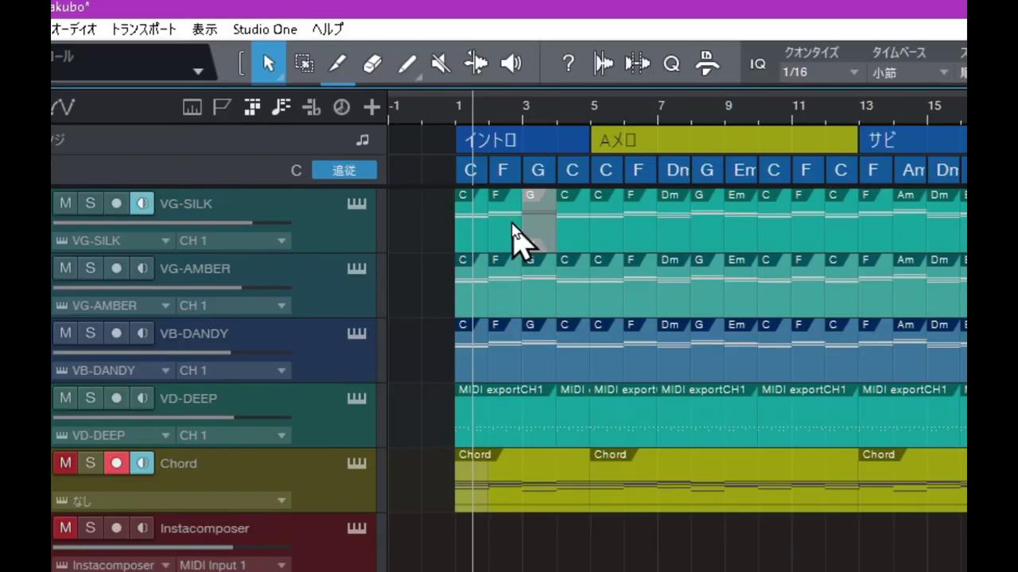
left_click(289, 75)
left_click(576, 238)
left_click(627, 239)
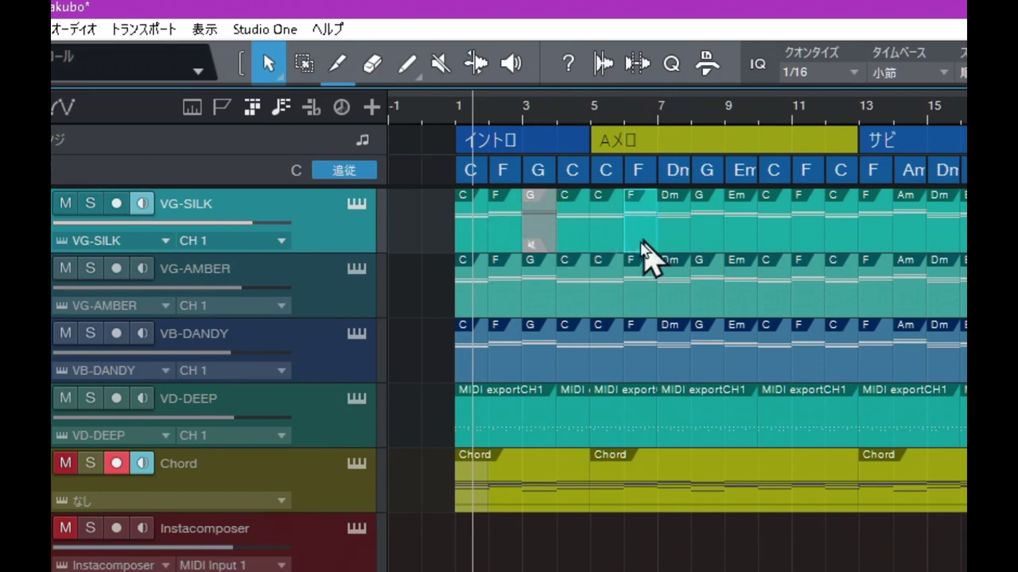
left_click(577, 248)
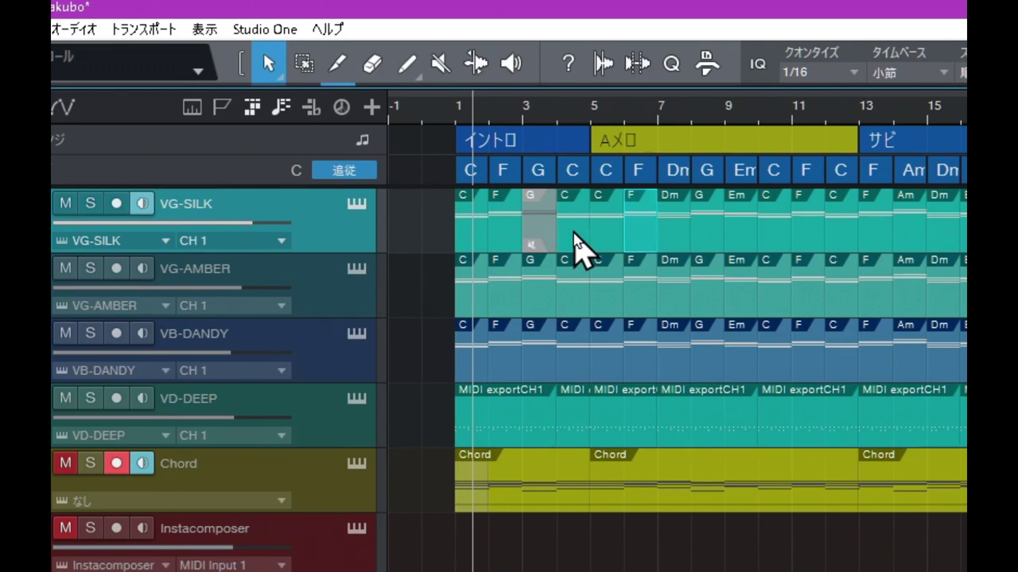
left_click(607, 237)
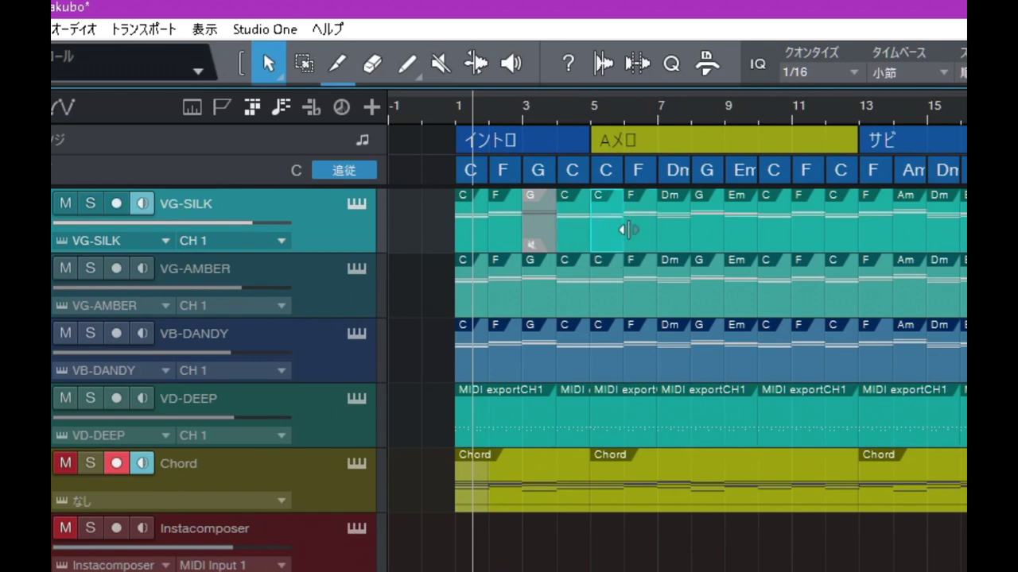
left_click(650, 245)
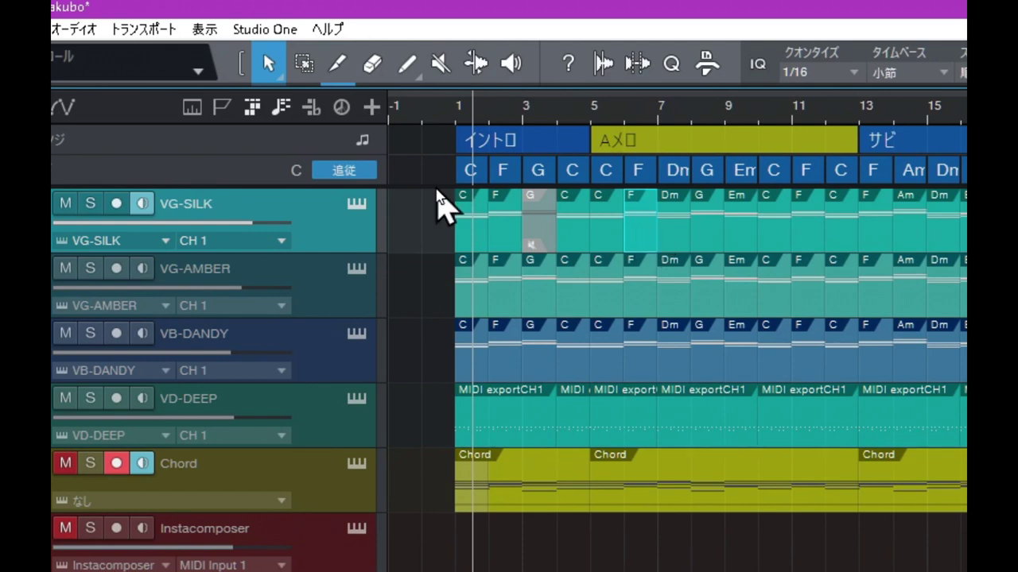
- Set the Split tool as the Arrow tool's alternative and split the InstaTrack1 melody events near bars 18 and 27
left_click(284, 77)
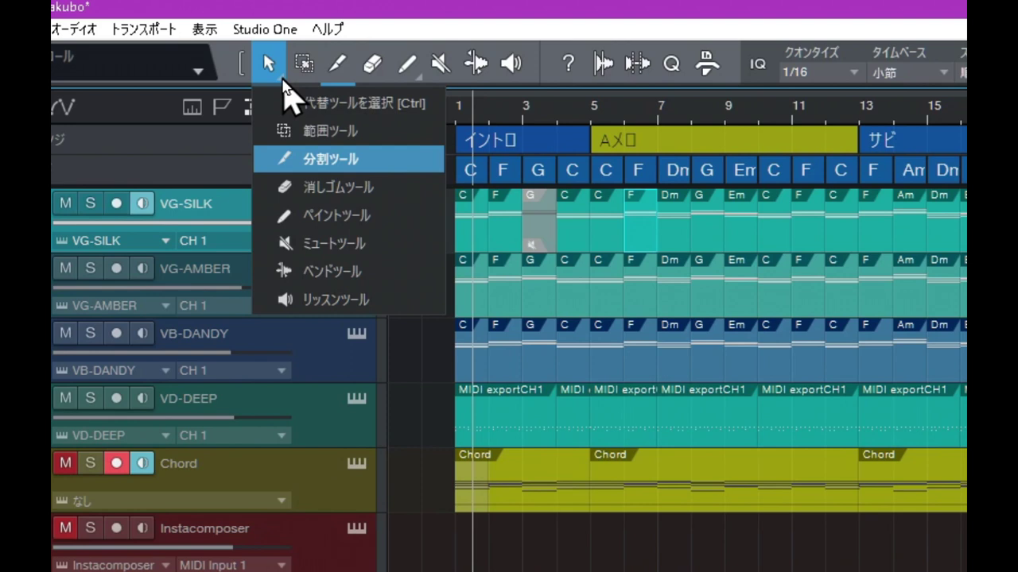
left_click(287, 163)
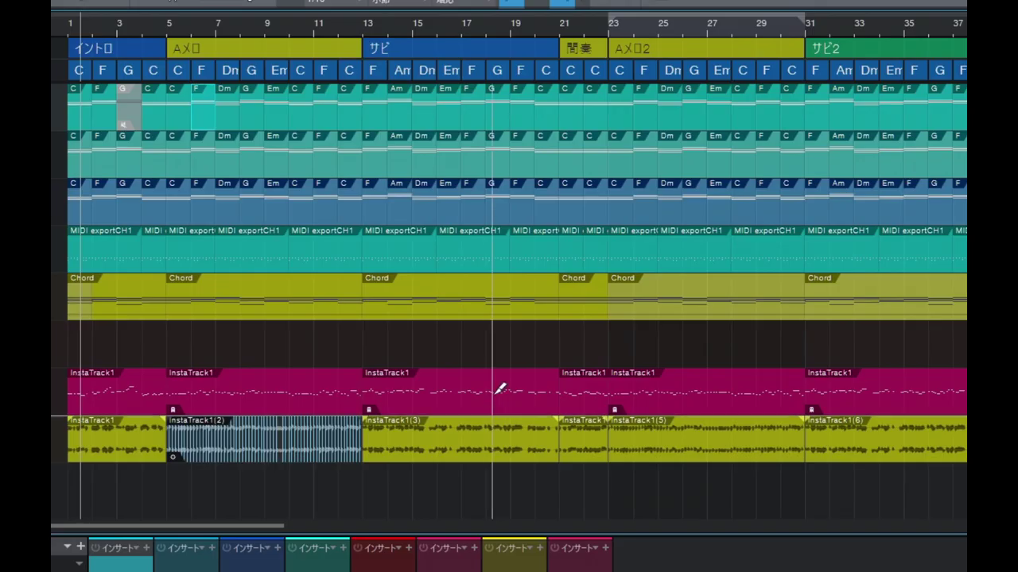
left_click(493, 390)
left_click(701, 387)
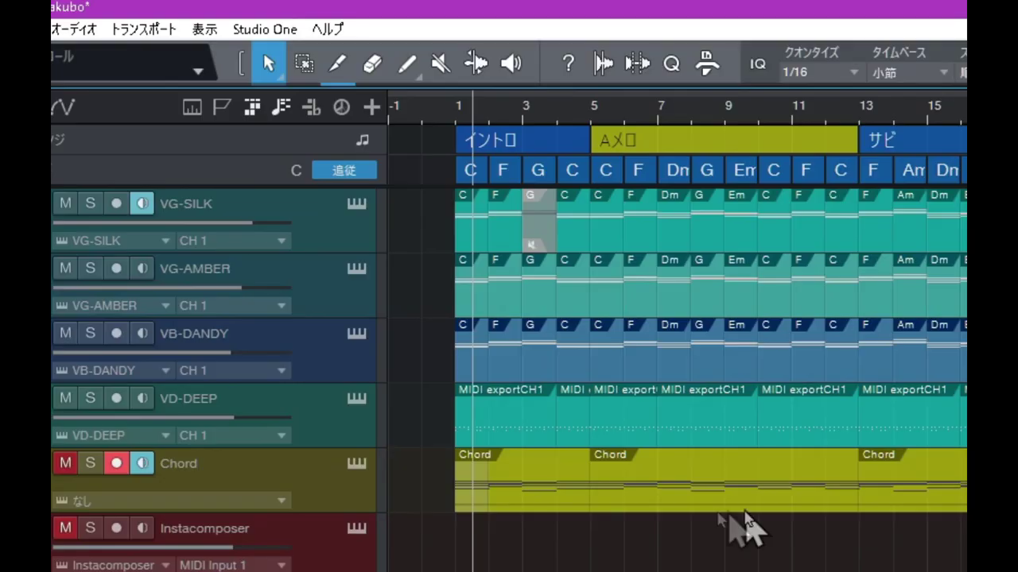
- Review the tools that can be assigned as the Arrow tool's alternative
left_click(279, 76)
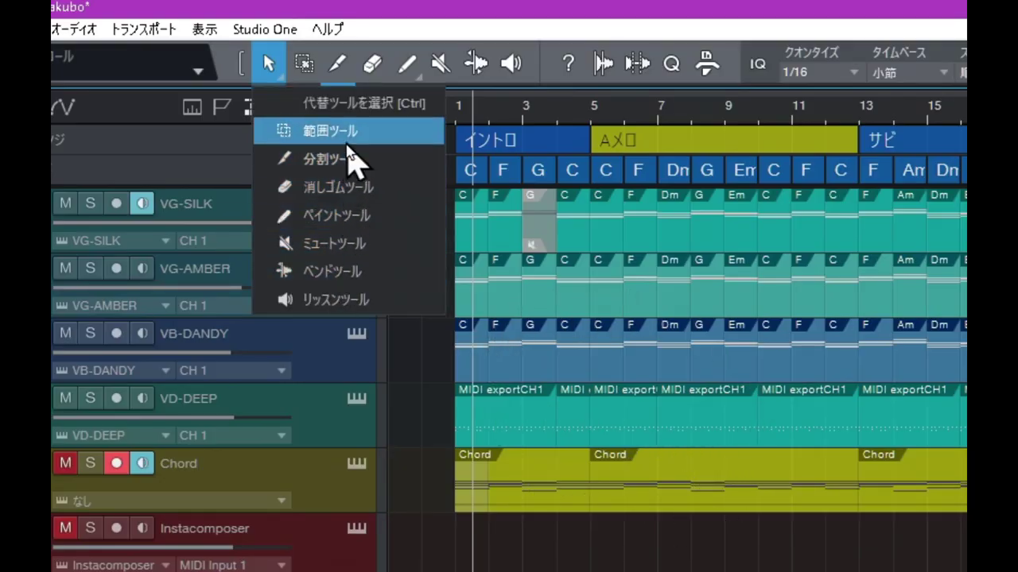
left_click(517, 35)
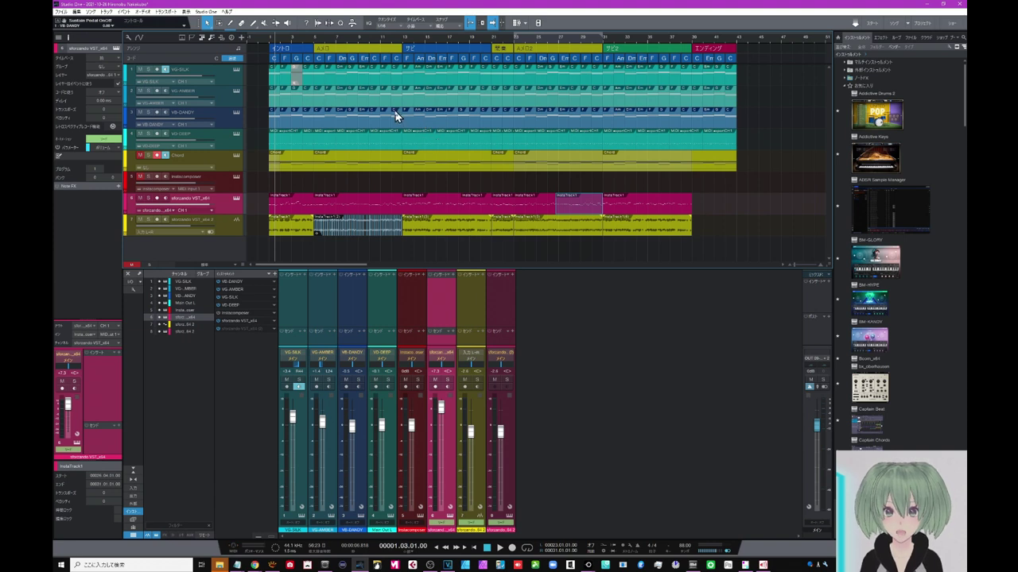
- Place the playback cursor at bar 13 and zoom the timeline out and in repeatedly around it
left_click(403, 37)
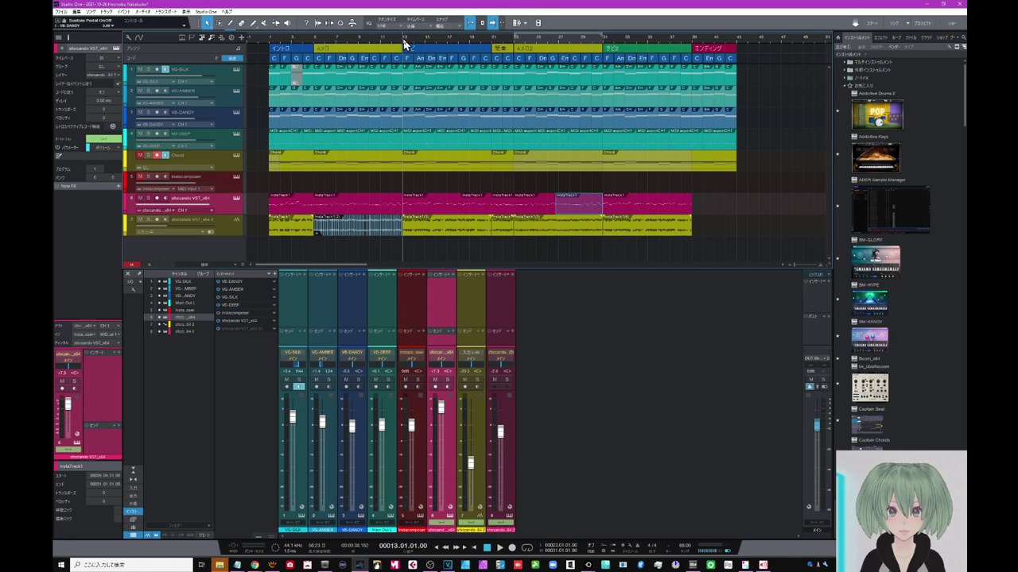
key("w")
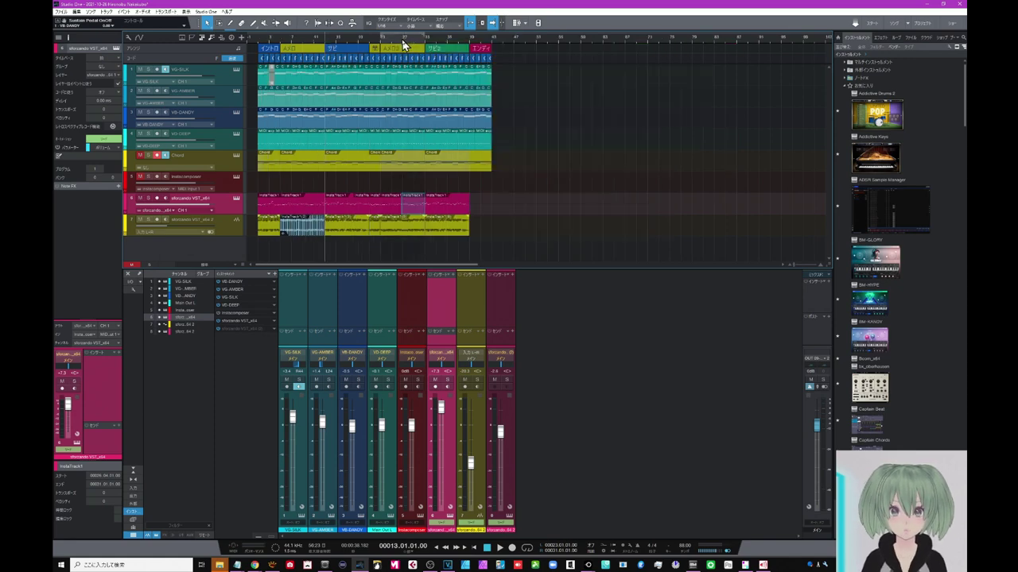
key("e")
key("e")
key("e")
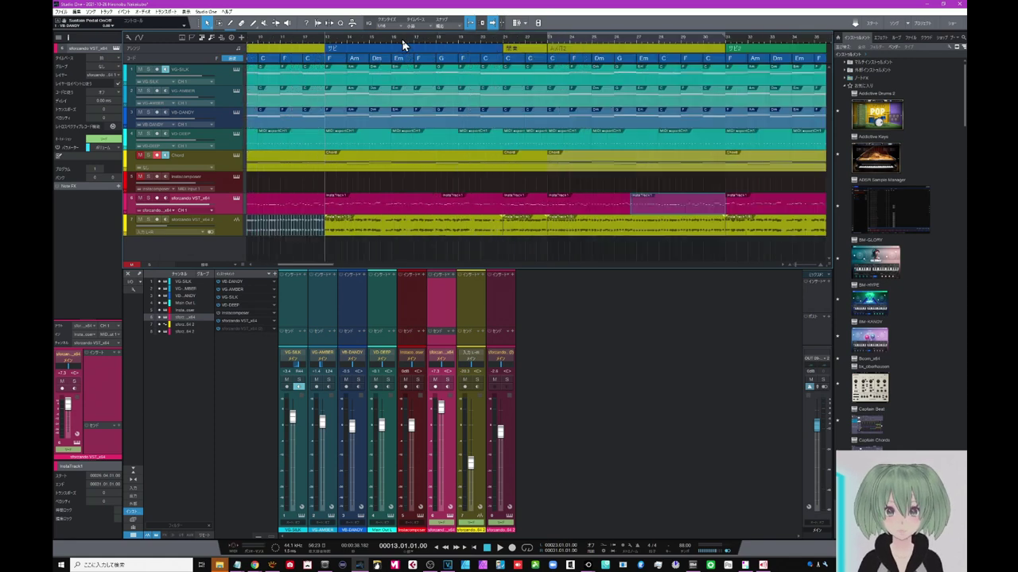
key("w")
key("w")
key("w")
key("e")
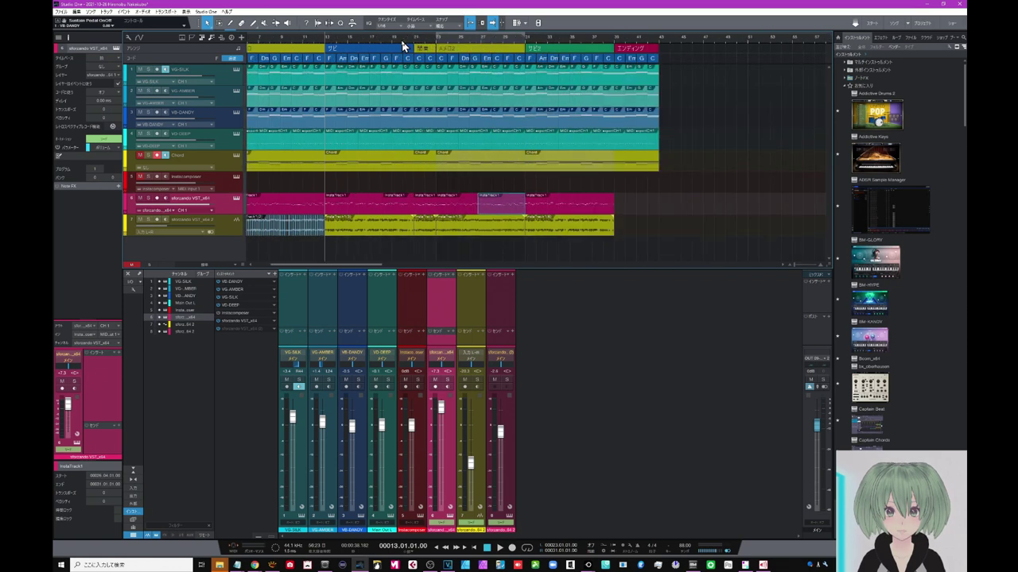
key("e")
- Place the playback cursor at bar 18 and zoom the timeline out and back in around it
left_click(436, 42)
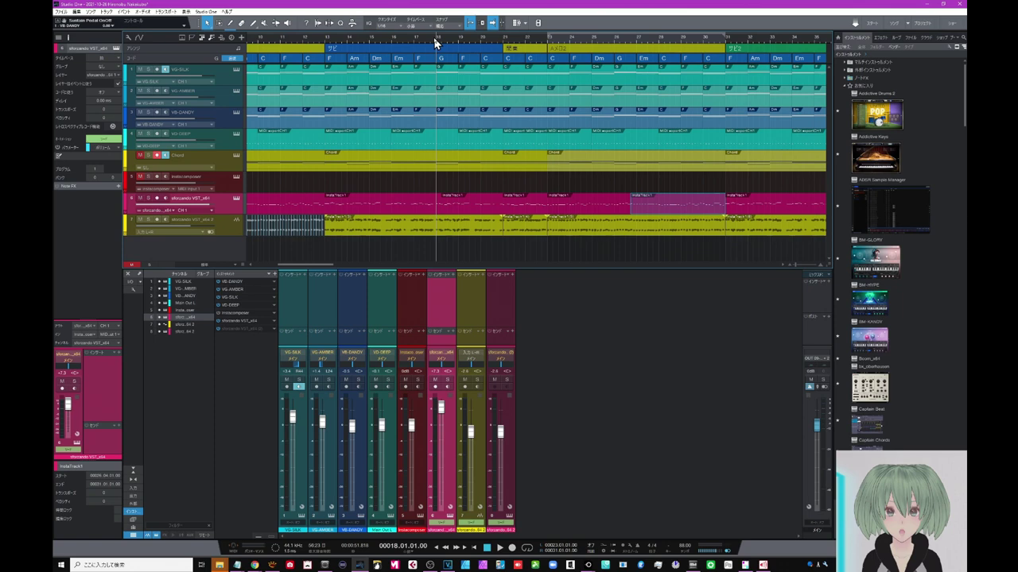
key("w")
key("w")
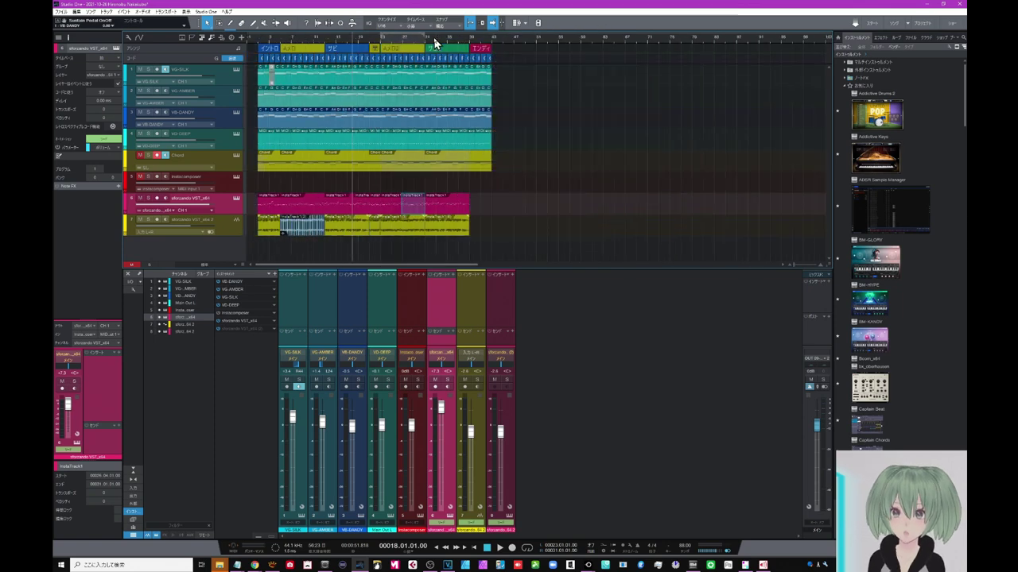
key("e")
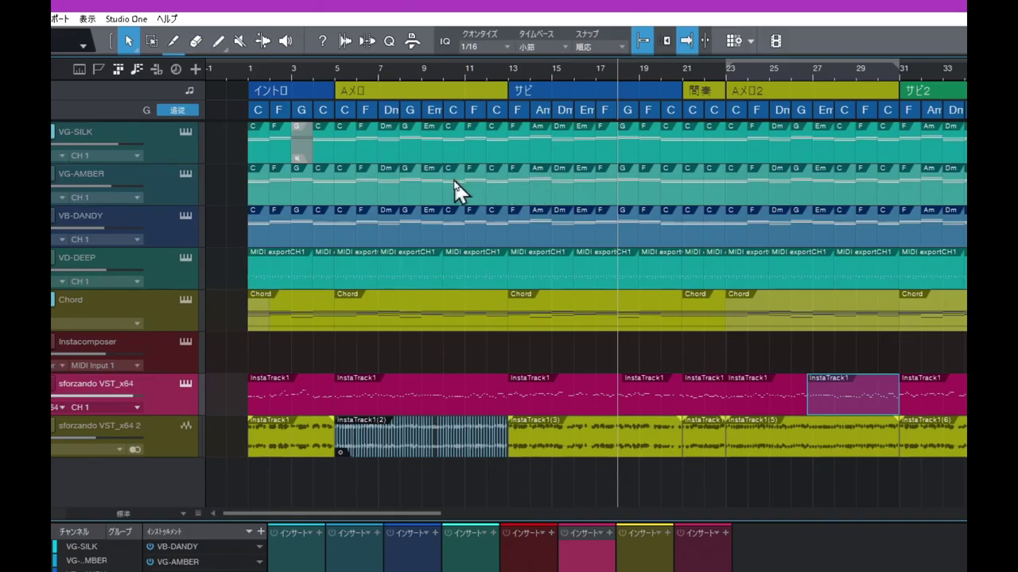
- Magnify the arrangement around bars 13 to 18, magnify further around bar 16, and restore the full overview
key("shift+alt")
left_click_drag(504, 106, 550, 153)
left_click_drag(571, 185, 687, 227)
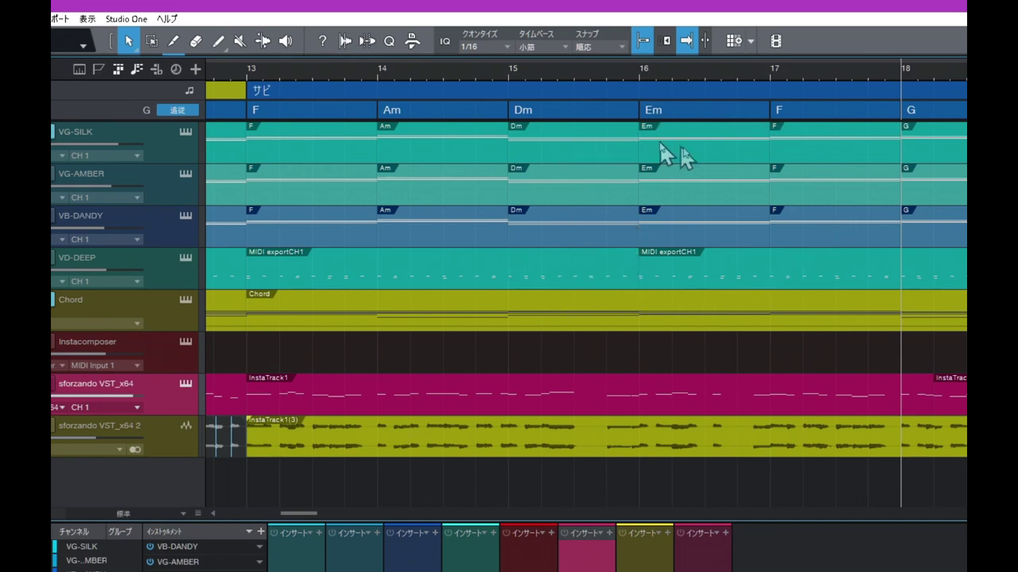
left_click_drag(535, 191, 785, 367)
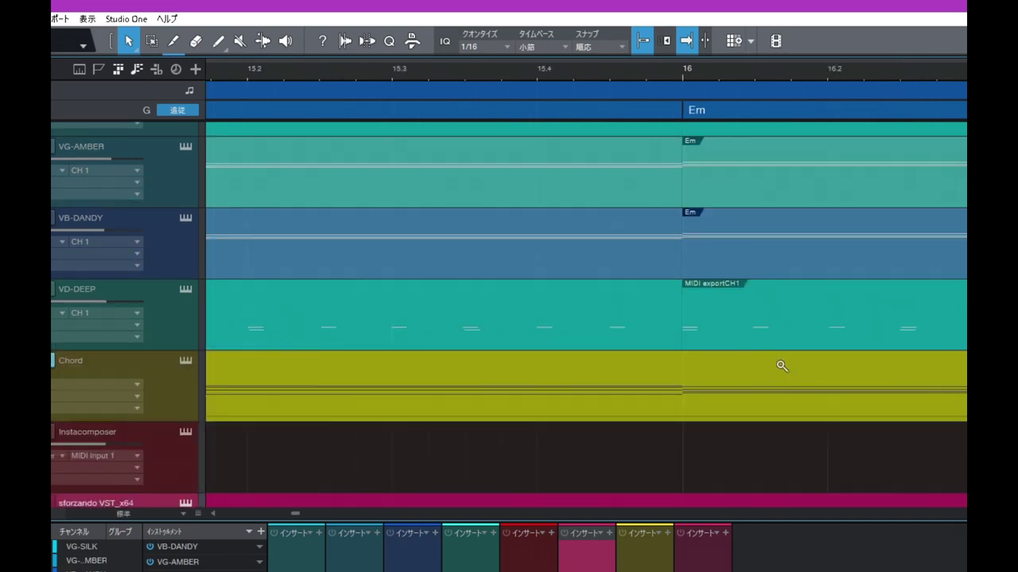
left_click(755, 309)
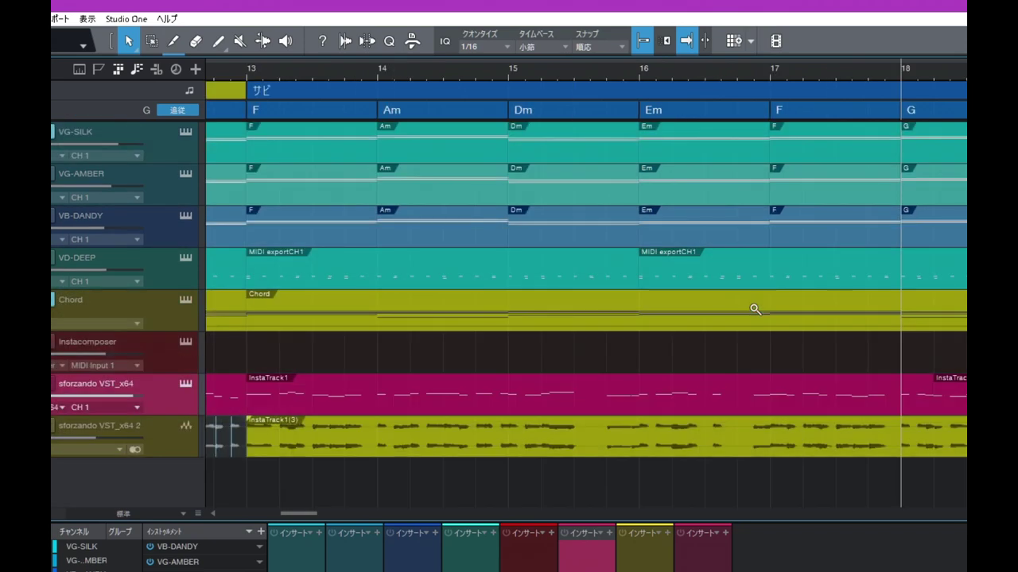
left_click(755, 309)
- Magnify about bars 19 to 28 across the VG-AMBER to Chord tracks, and return to the overview
left_click_drag(632, 169, 840, 318)
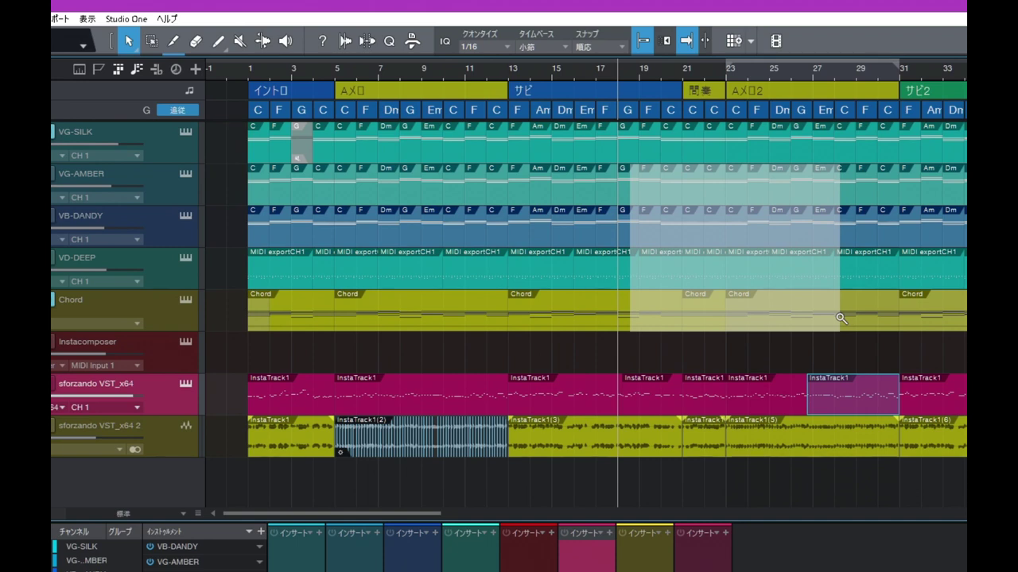
left_click_drag(841, 319, 841, 319)
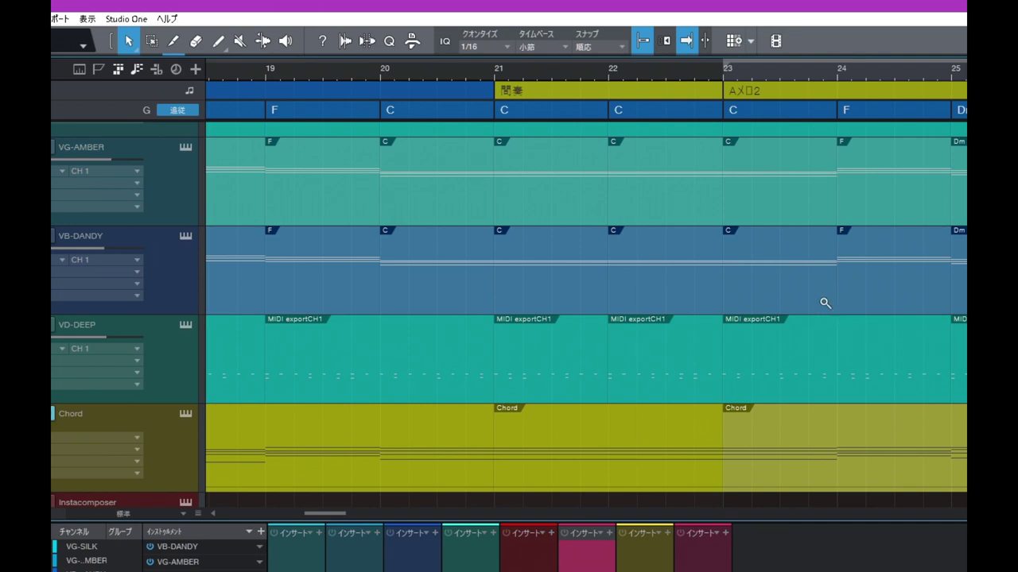
left_click(825, 303)
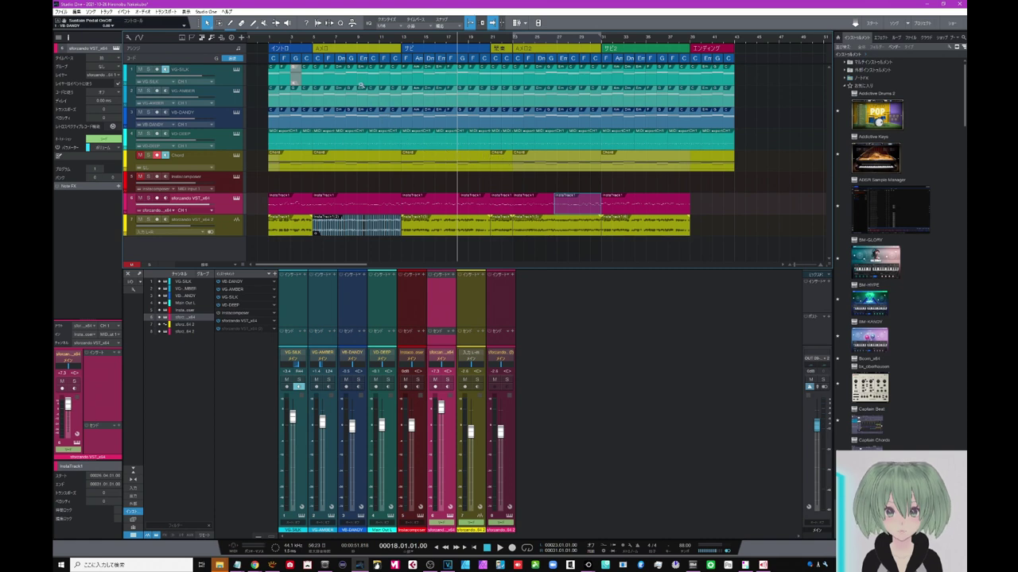
- Magnify the arrangement around bars 9 to 14 on the upper tracks and return to the full overview
left_click_drag(360, 89, 415, 135)
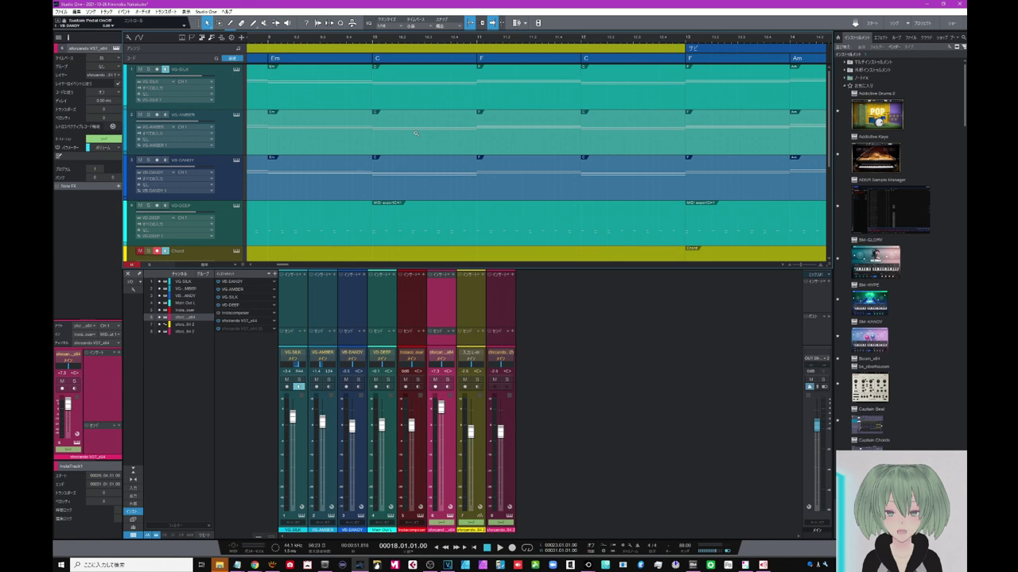
key("z")
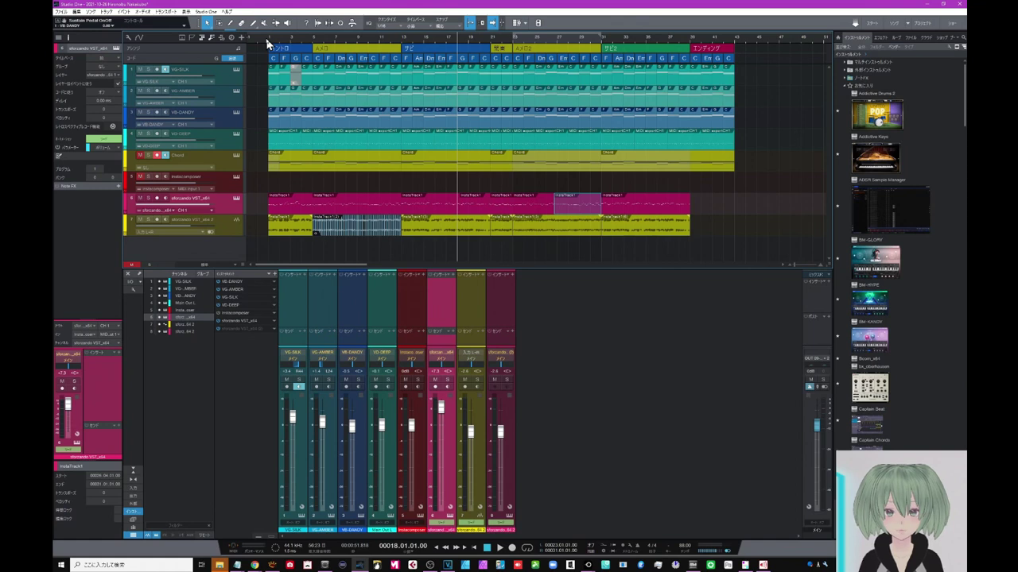
- Range-select part of the four upper tracks, then about bars 15 to 20 on both sforzando tracks, and set the loop to that range
left_click(220, 25)
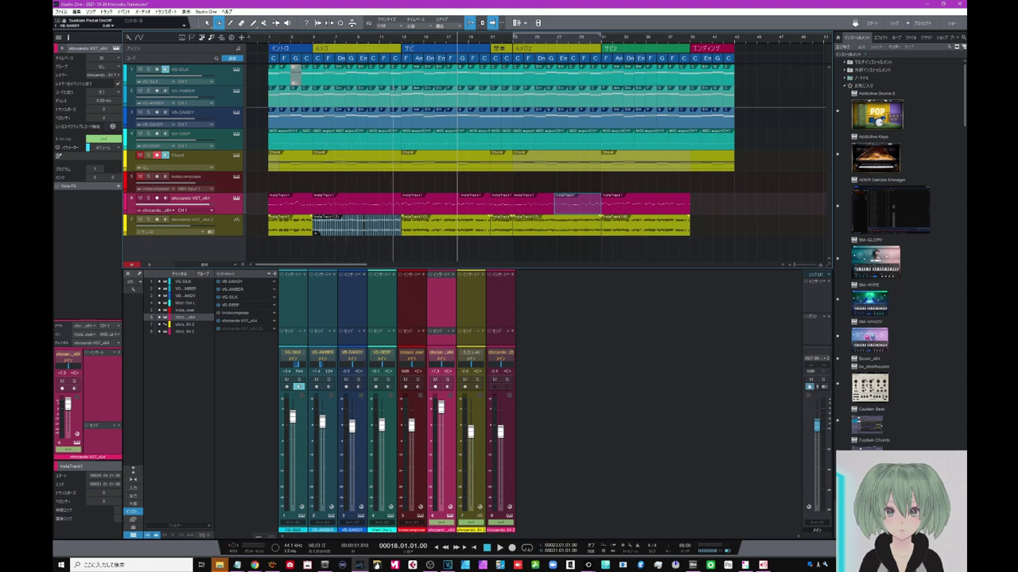
left_click_drag(382, 83, 479, 141)
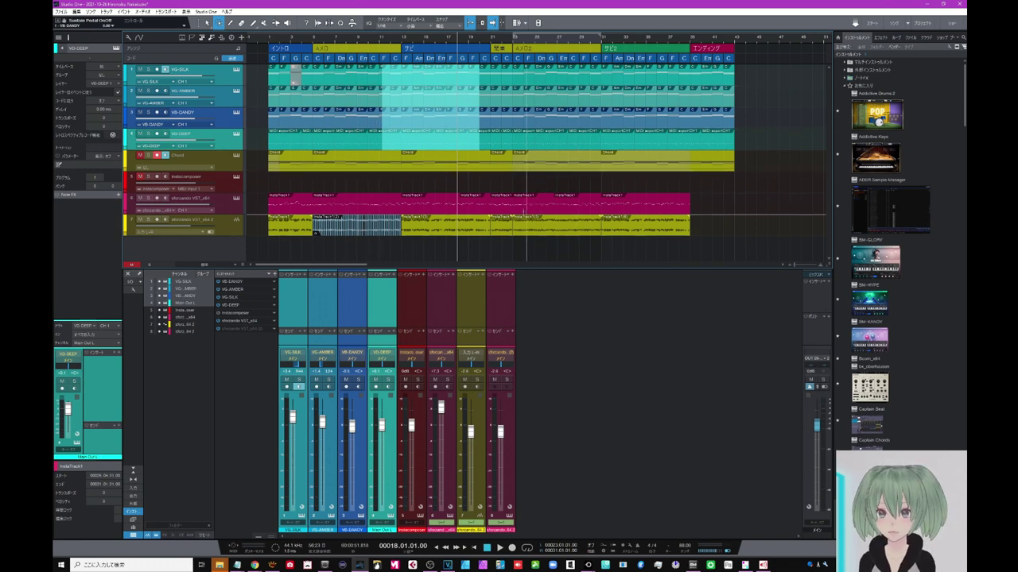
left_click(474, 226)
left_click_drag(474, 232, 532, 235)
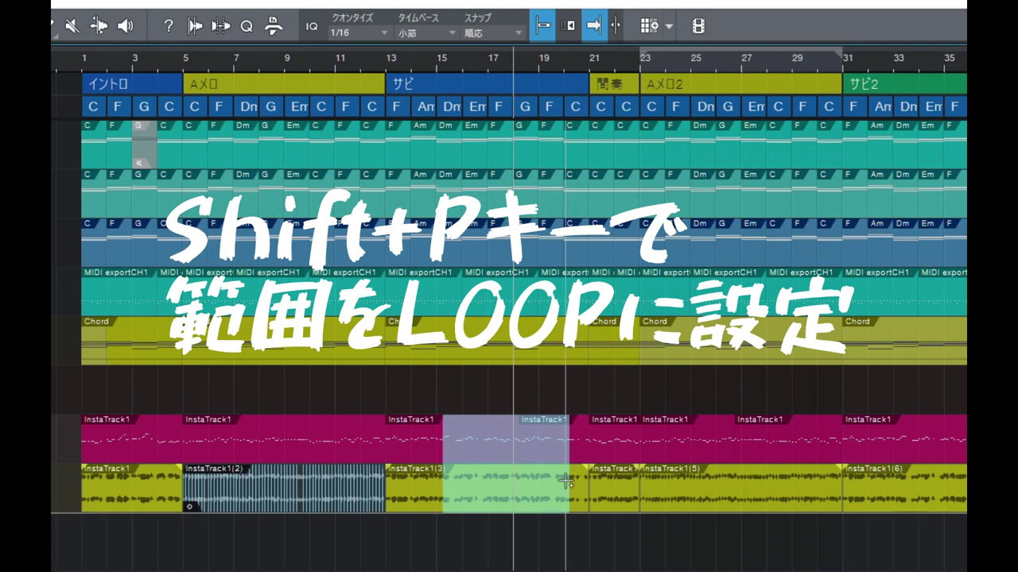
key("shift+p")
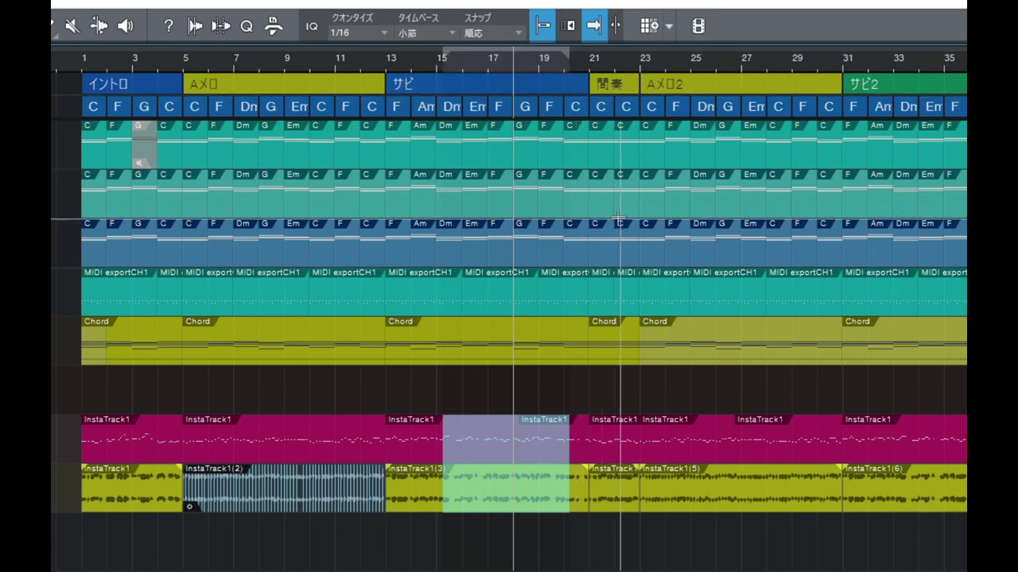
- Range-select about bars 22 to 32 from VG-AMBER to VD-DEEP, then set the loop to the audio event at bars 21 to 23
left_click_drag(620, 194, 859, 310)
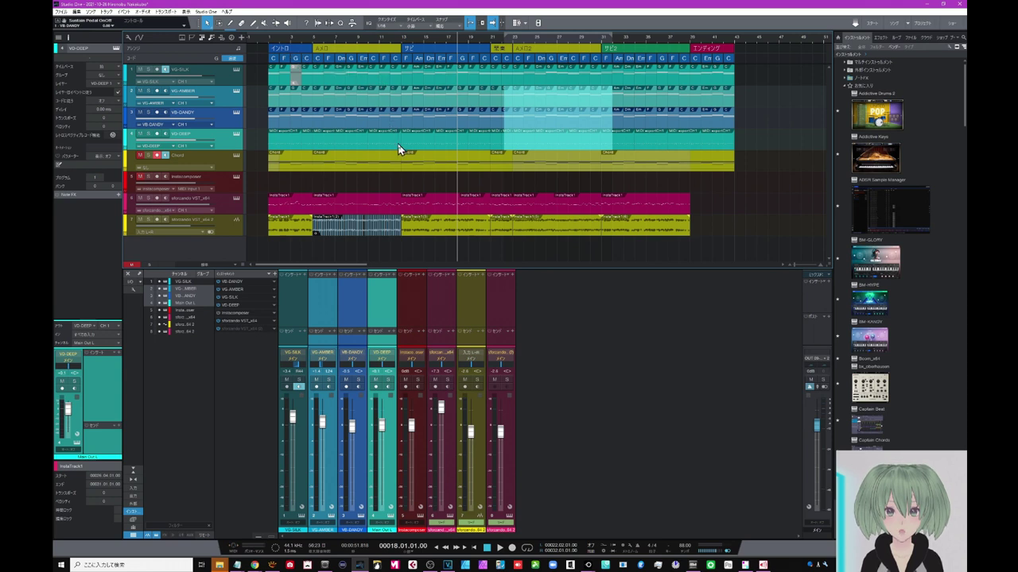
left_click(518, 219)
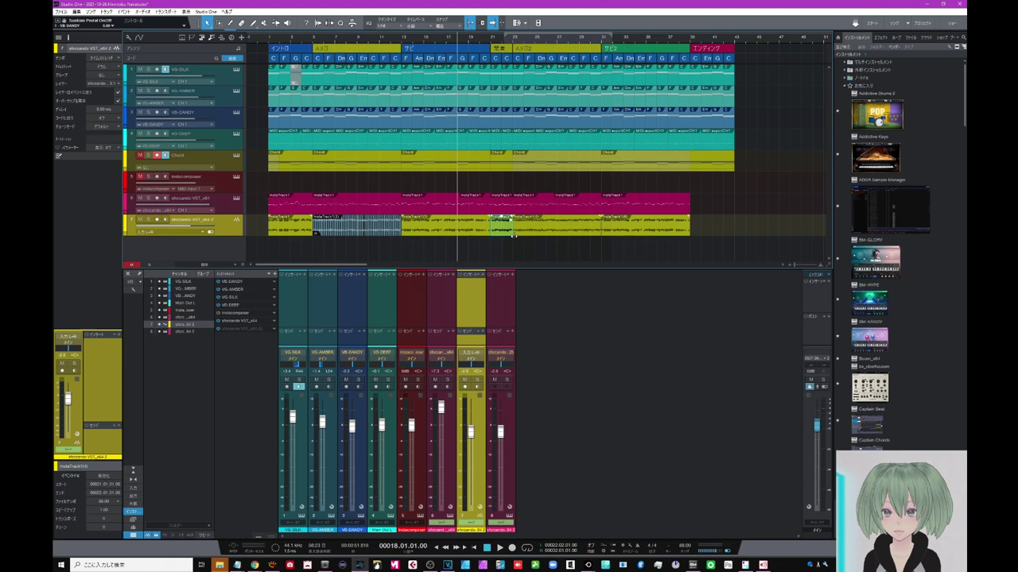
key("p")
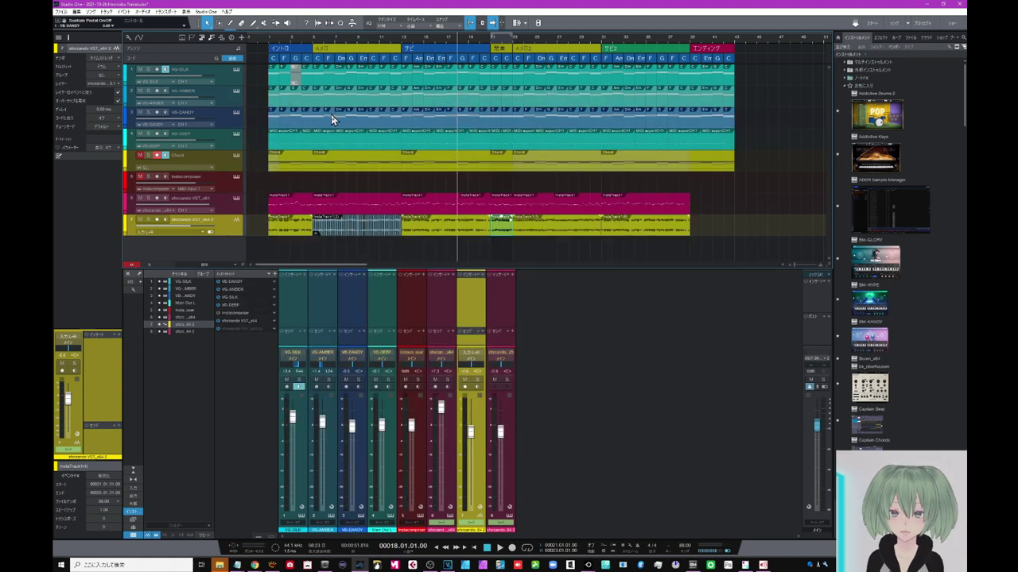
- Split the sforzando VST_x64 2 audio at about bars 26, 19 and 20 with the Split tool
left_click(232, 23)
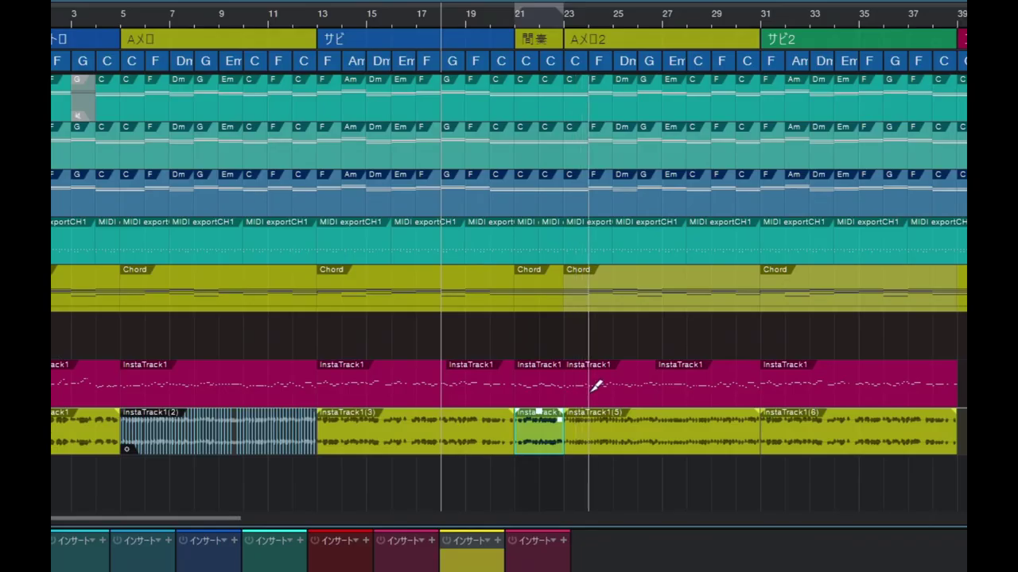
left_click(632, 422)
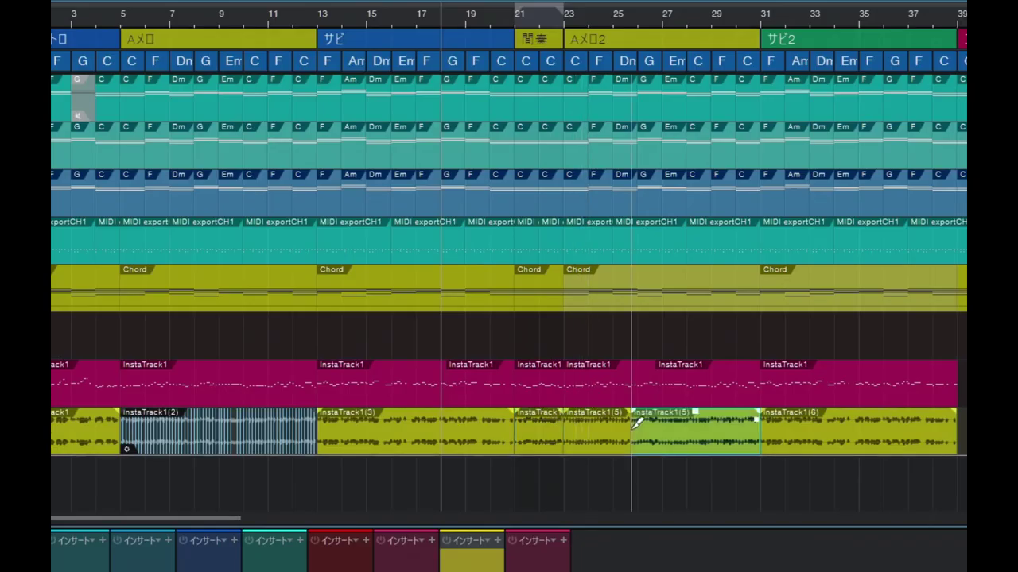
left_click(470, 422)
left_click(494, 422)
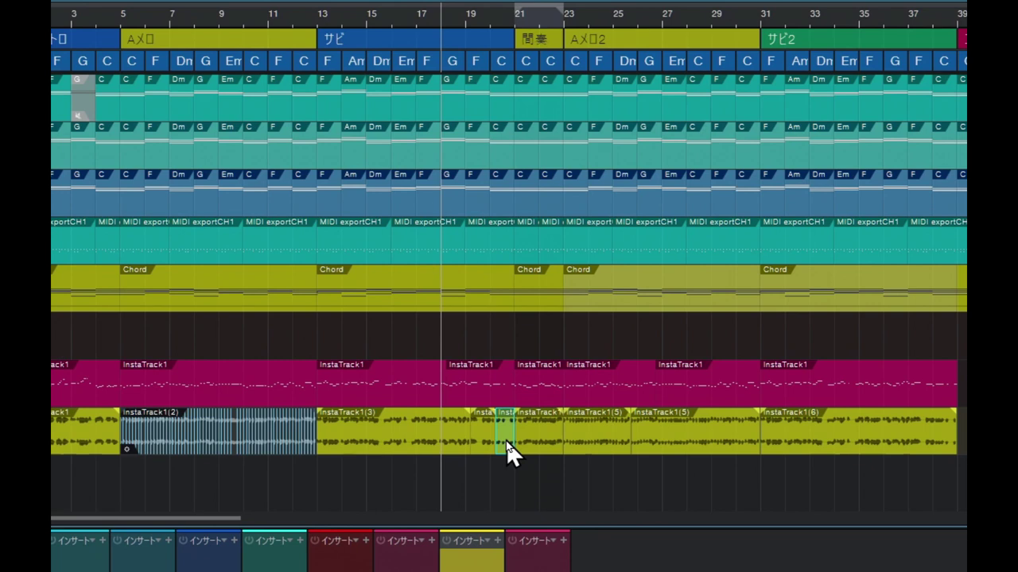
- Select the four adjoining audio events between about bars 19 and 26 with the Arrow tool and merge them
key("1")
left_click(486, 432, "shift")
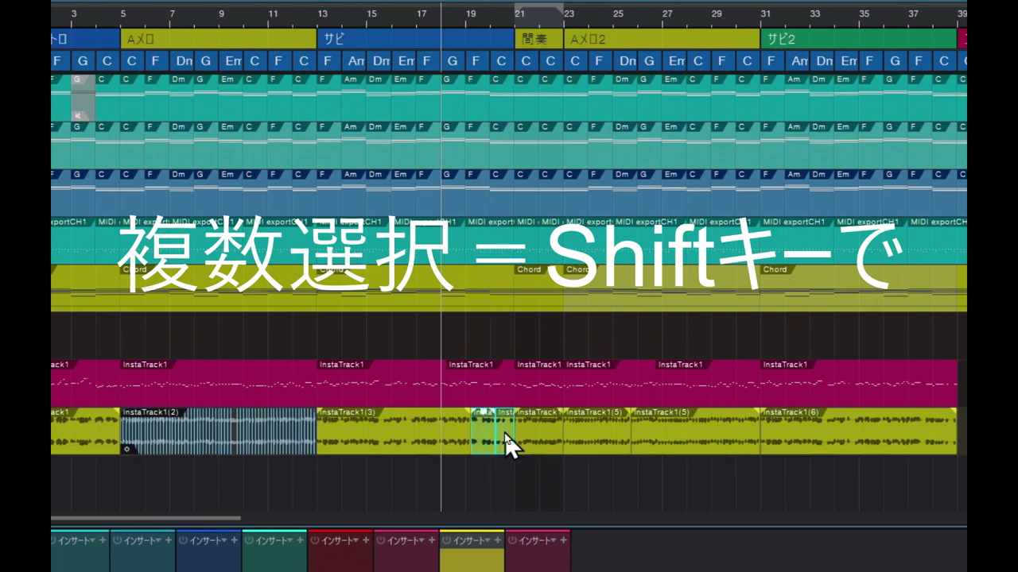
left_click(524, 433, "shift")
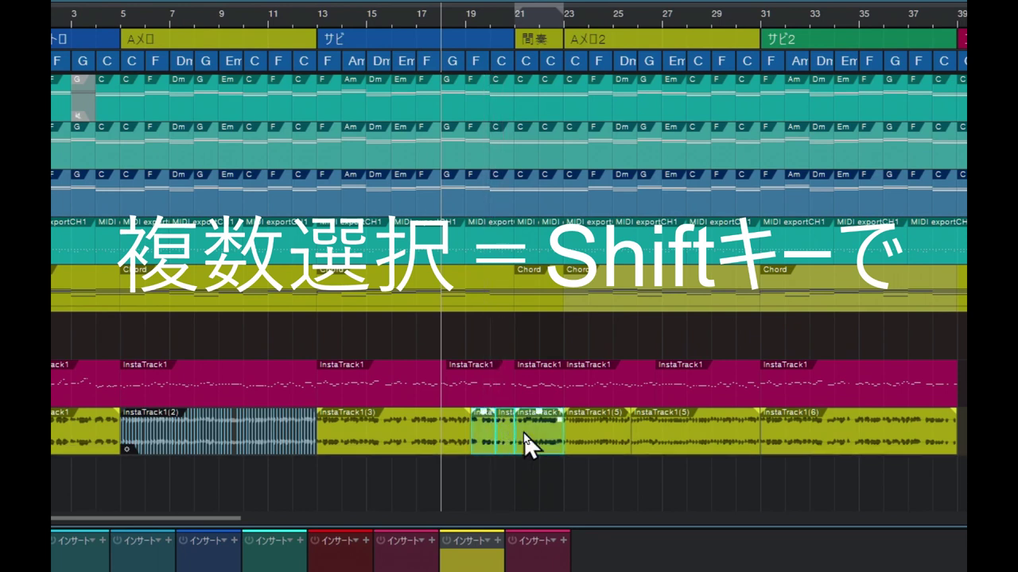
left_click(589, 433, "shift")
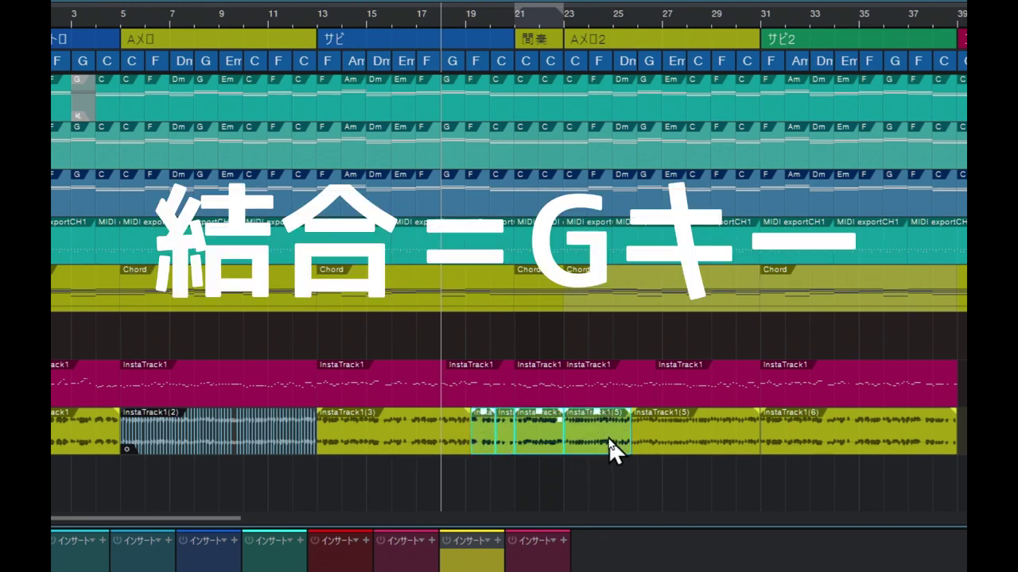
key("g")
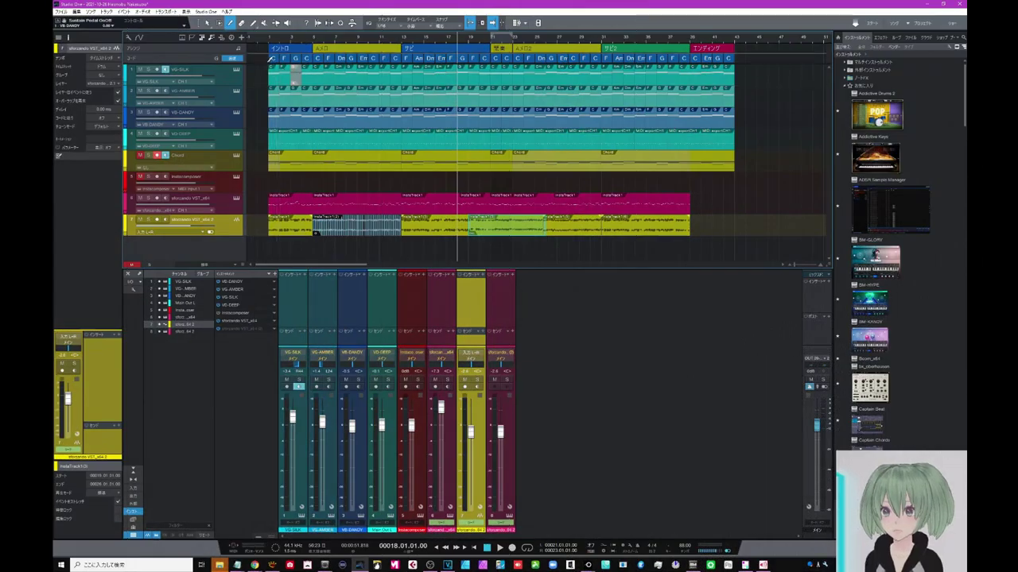
- Erase the InstaTrack1(6) and InstaTrack1(5) audio events with the Eraser tool, and undo both deletions
left_click(242, 24)
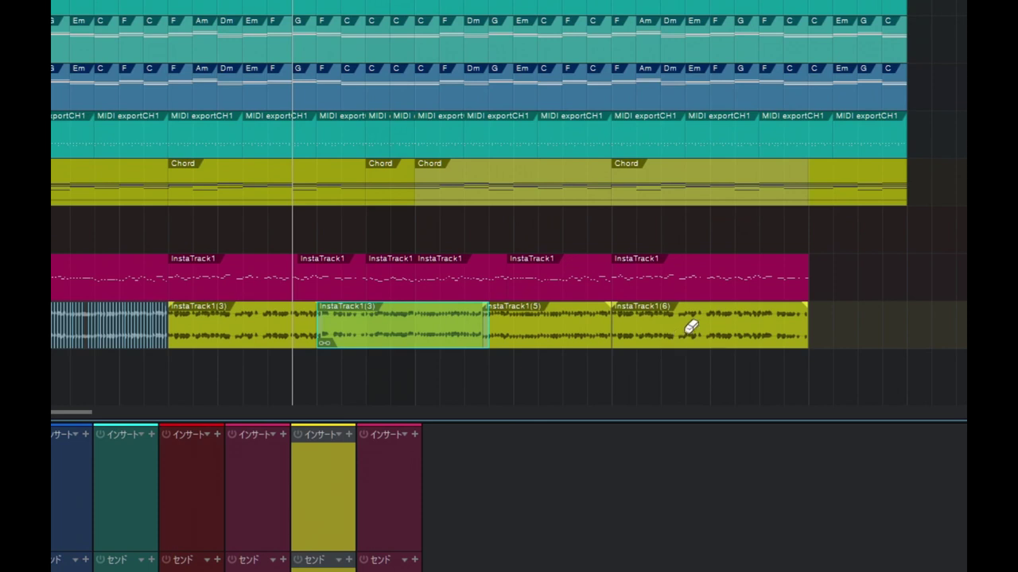
left_click(693, 325)
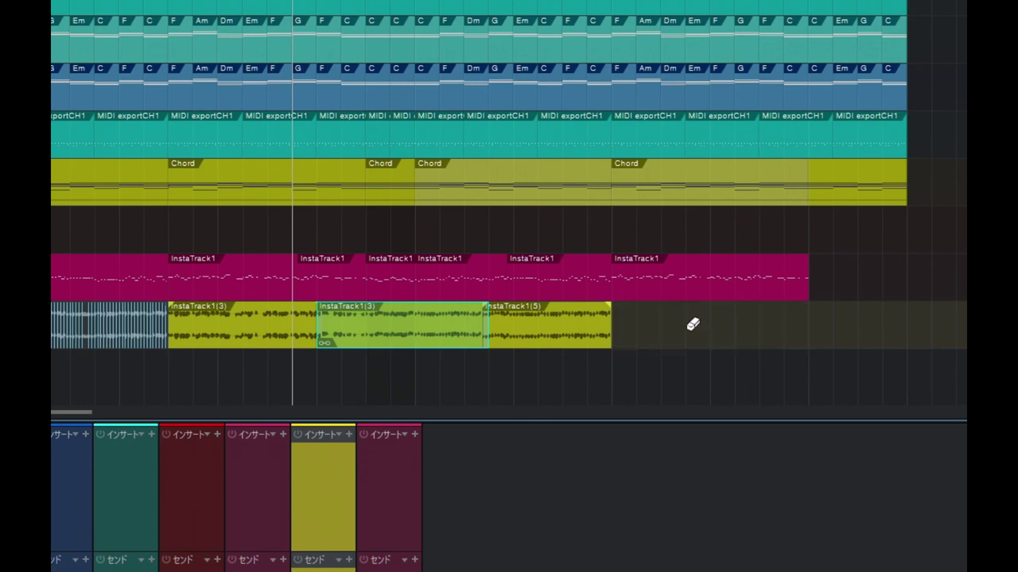
left_click(509, 340)
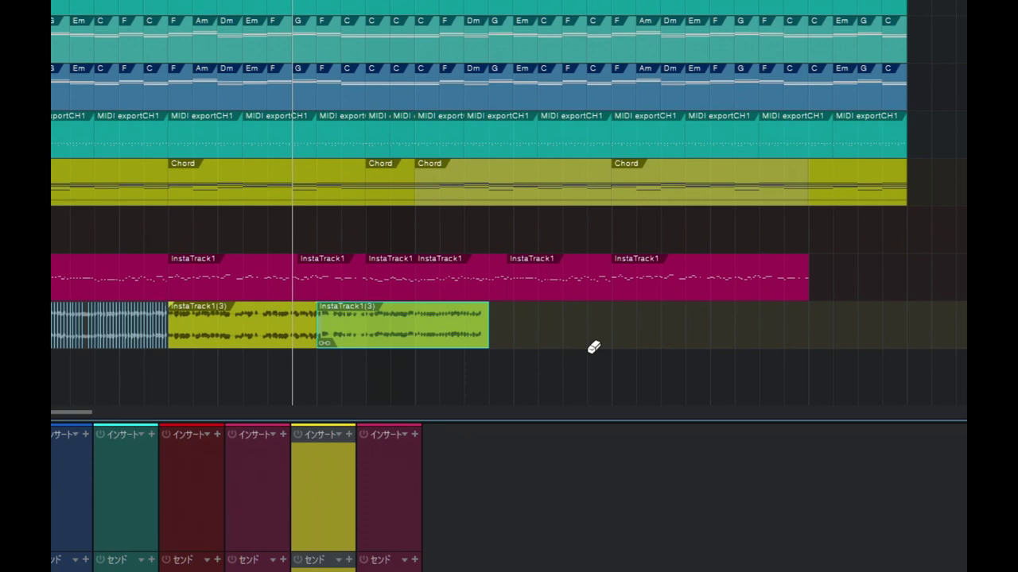
key("ctrl+z")
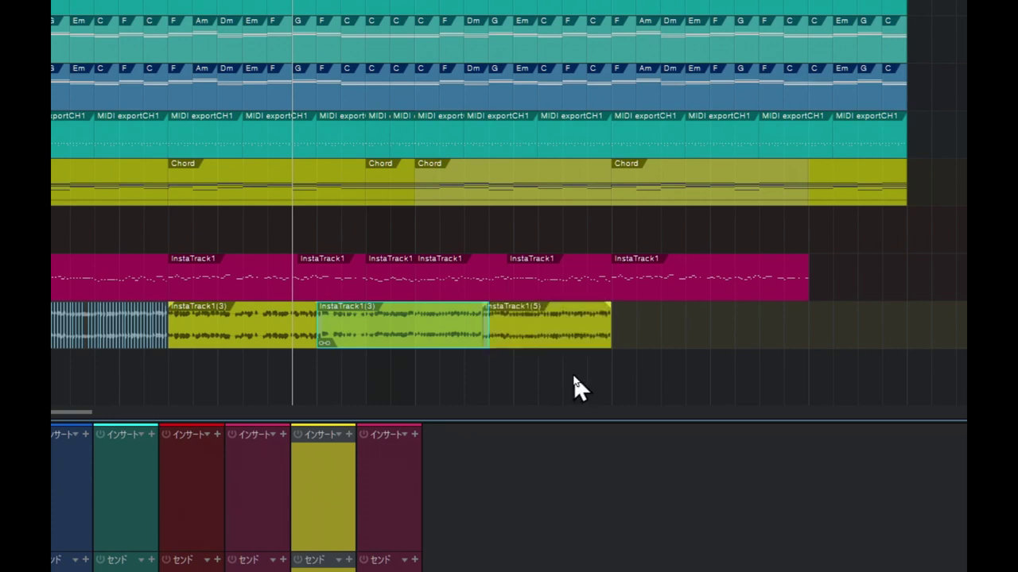
key("ctrl+z")
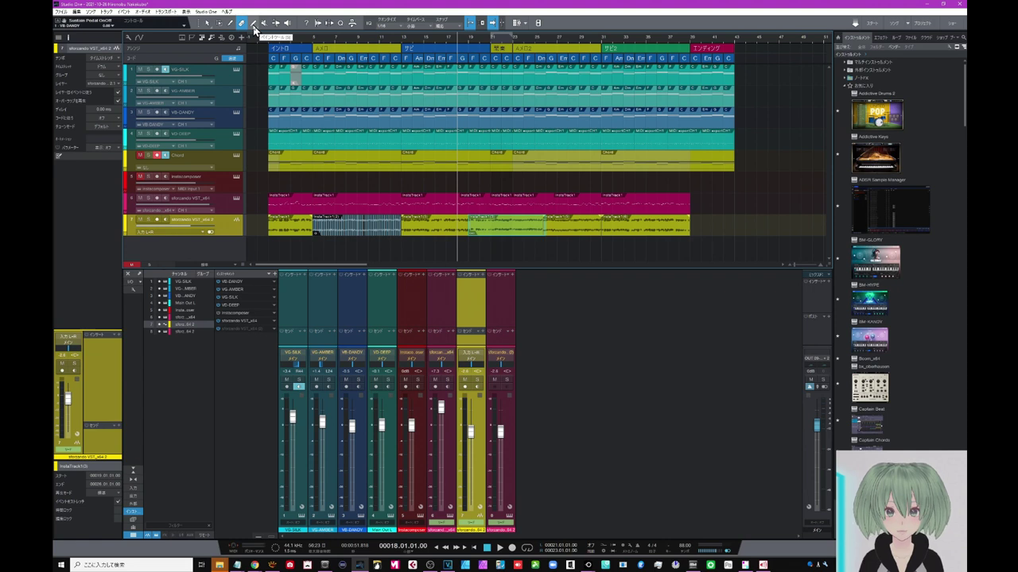
- Paint new four-bar events at about bar 43 on VB-DANDY and about bar 39 on sforzando VST_x64 2
left_click(253, 25)
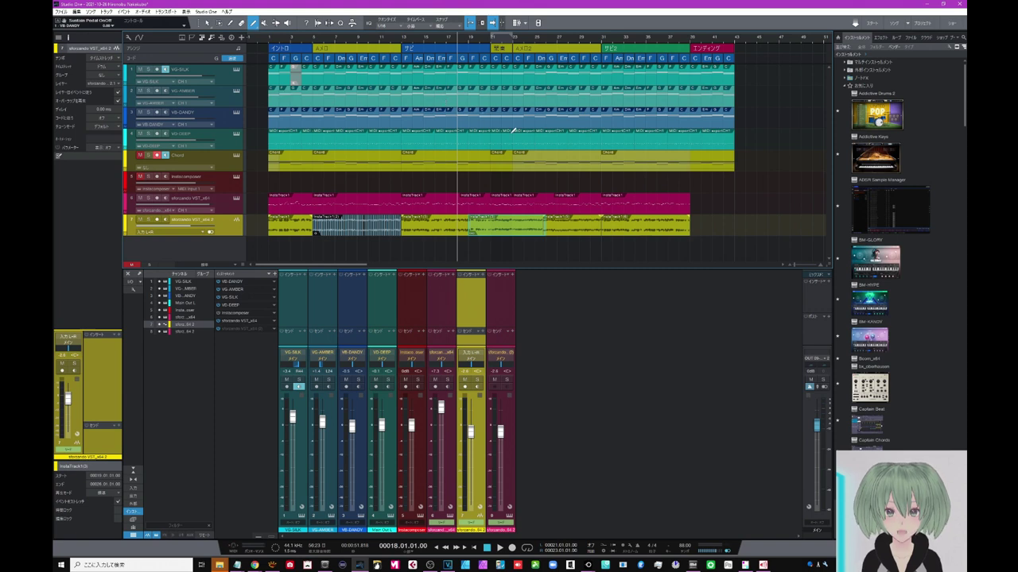
left_click_drag(738, 108, 781, 119)
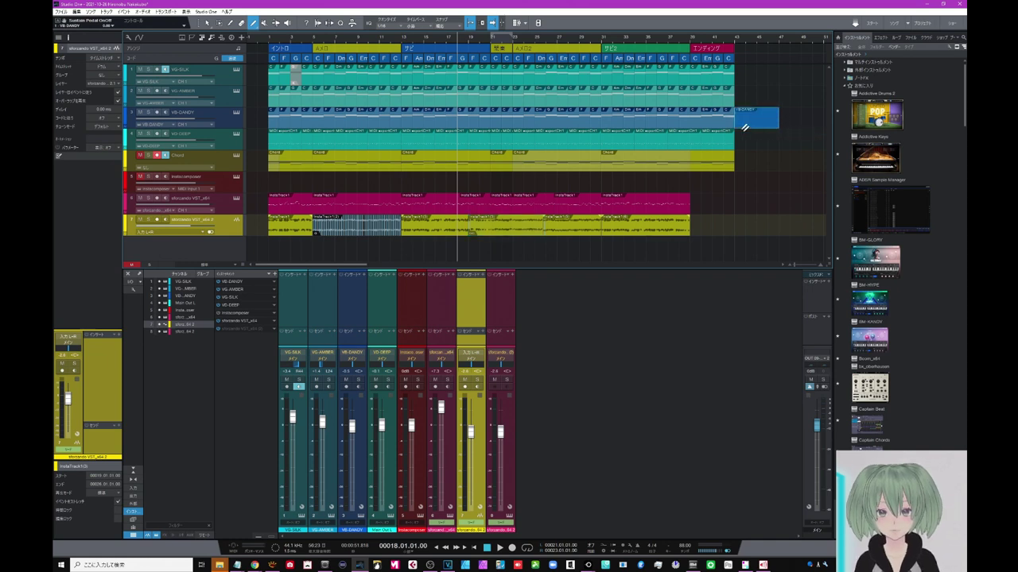
left_click_drag(694, 220, 738, 223)
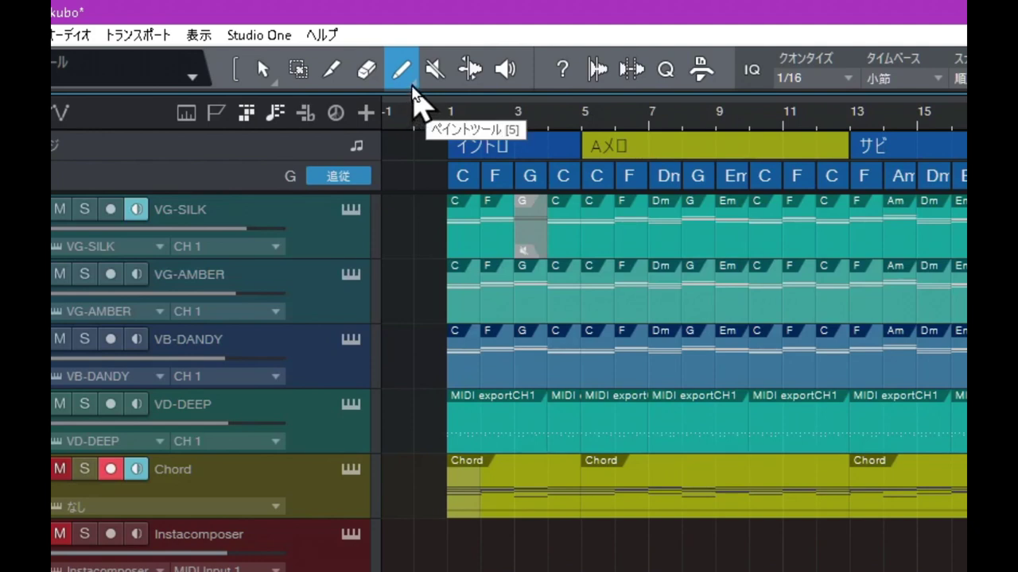
- View the Paint tool's shape options and the track automation, and return to the event view
left_click(413, 84)
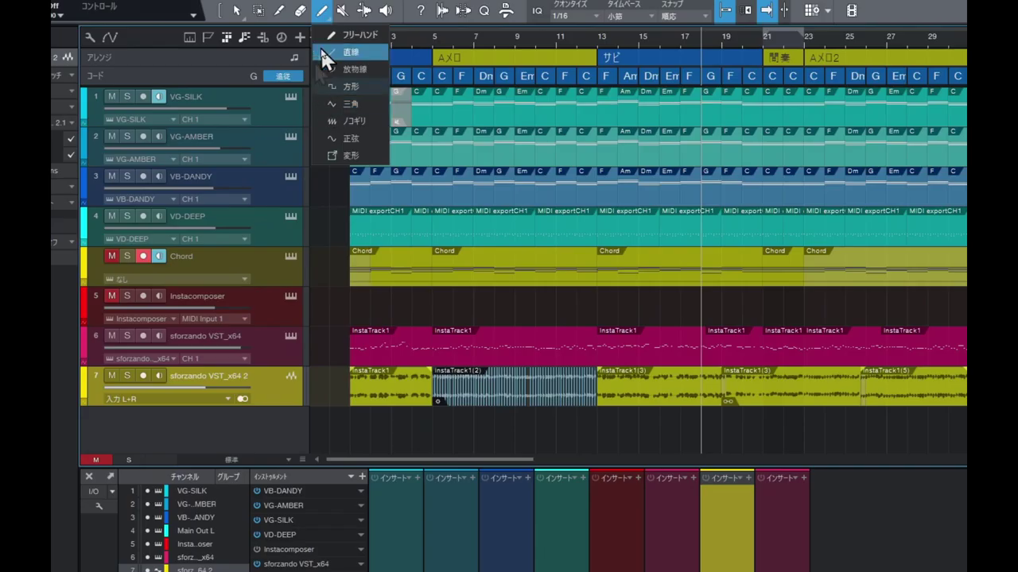
left_click(548, 70)
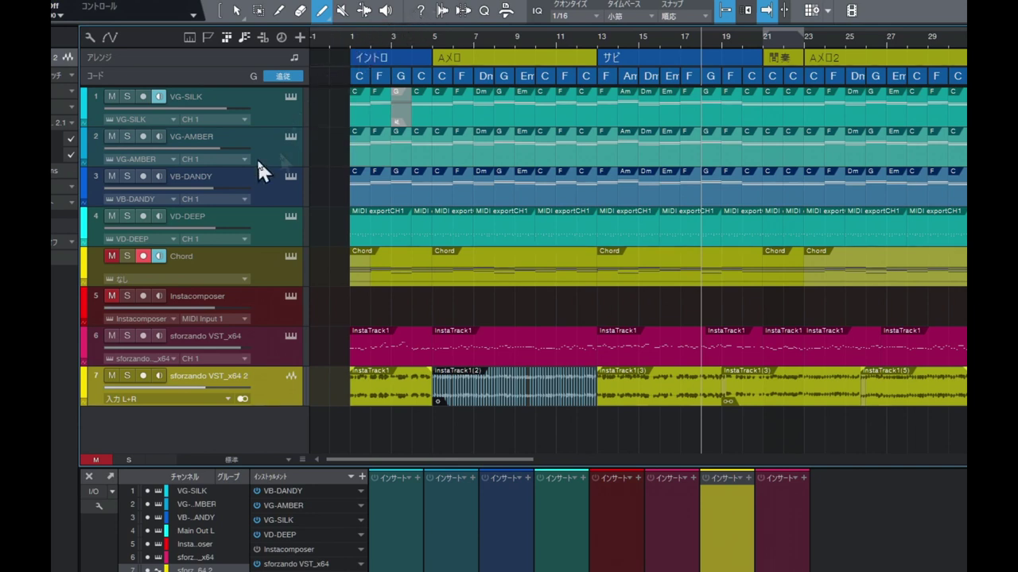
left_click(110, 35)
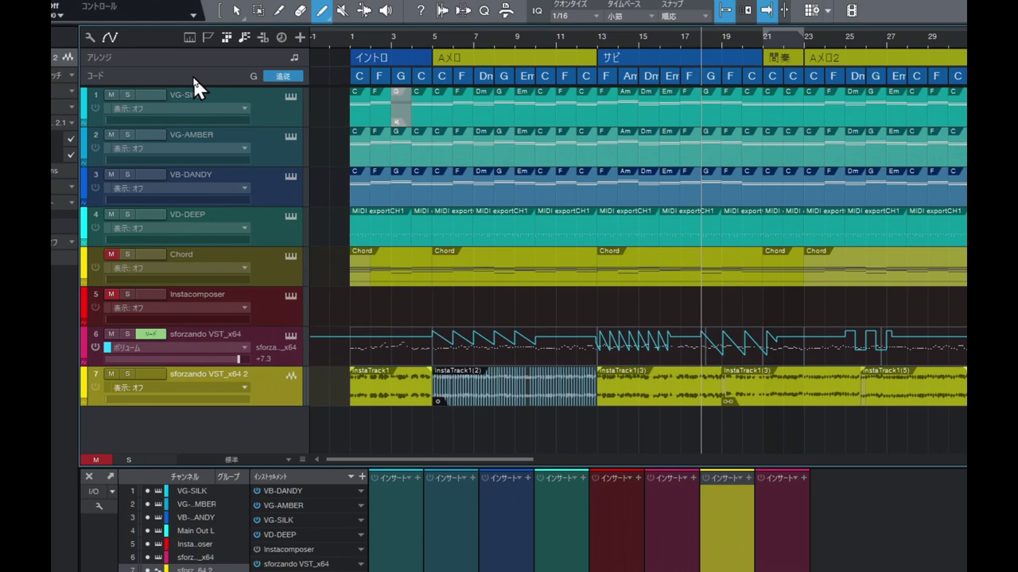
left_click(115, 37)
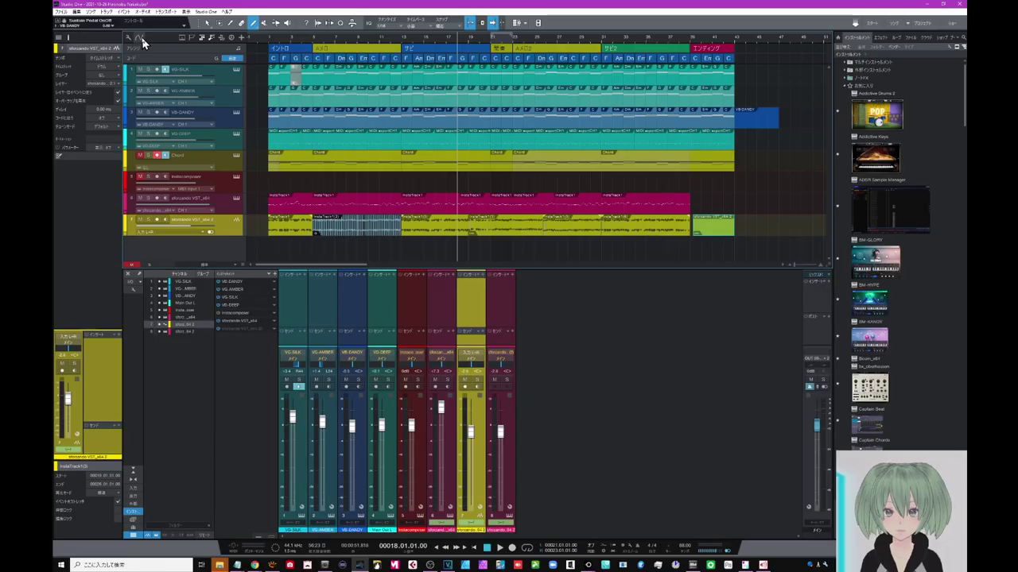
- Toggle the automation display on and off several times, leaving it on
key("a")
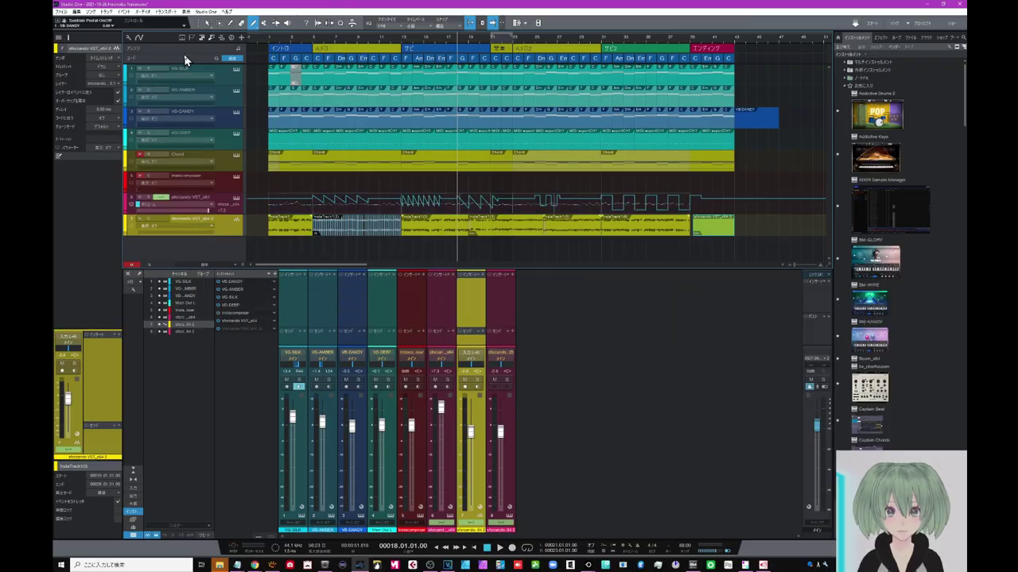
key("a")
key("a")
key("a")
key("a")
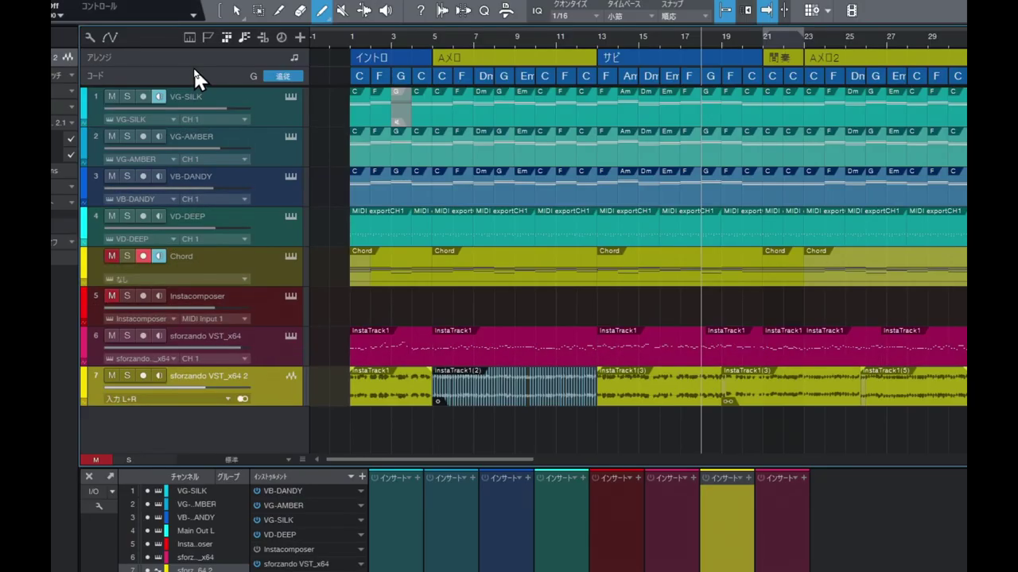
key("a")
key("a")
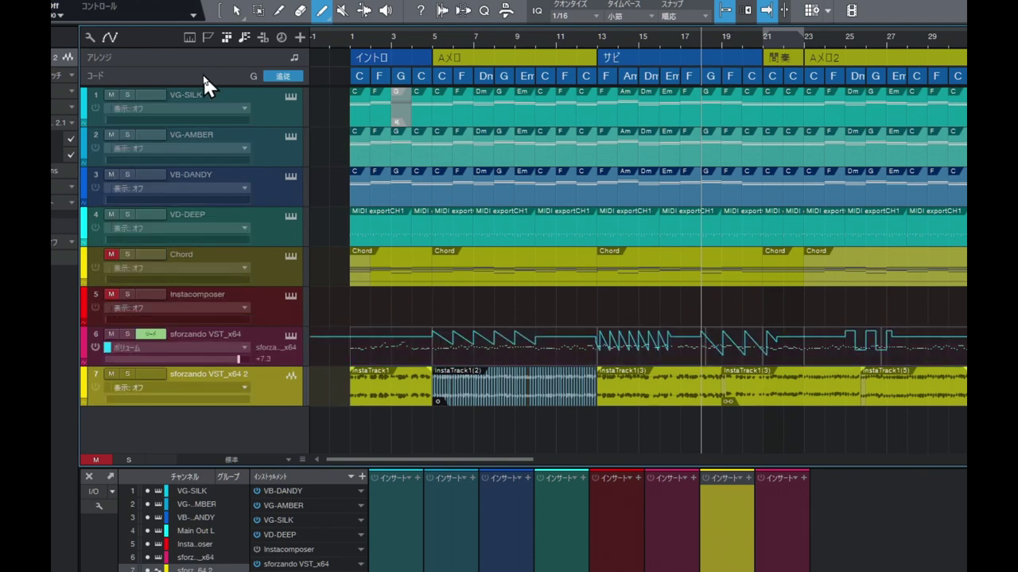
- Draw sforzando VST_x64 volume automation: a freehand curve over about bars 1 to 4 and a falling straight line over bars 41 to 43
left_click(319, 18)
left_click(331, 37)
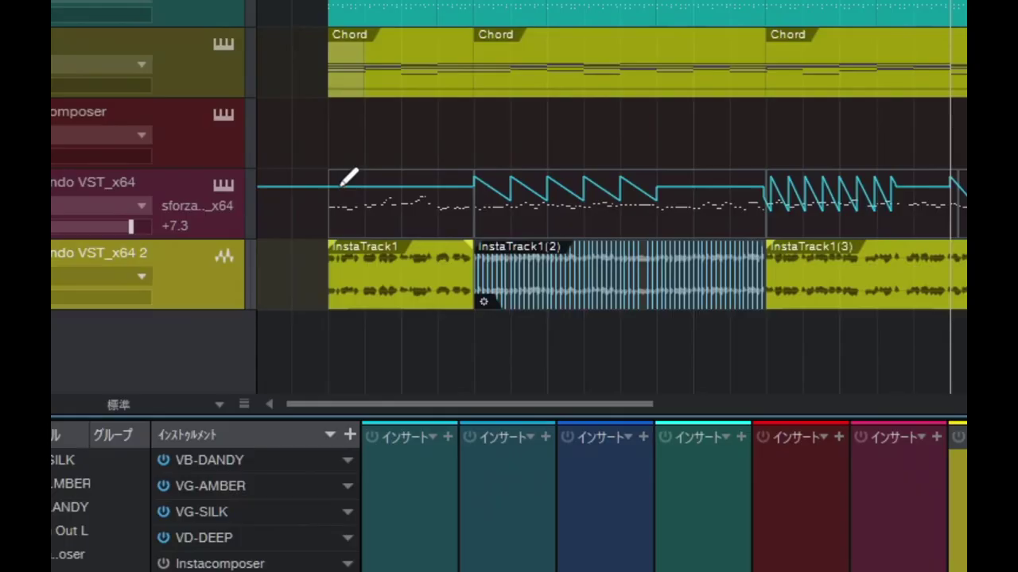
mouse_move(358, 335)
left_mouse_down()
mouse_move(383, 349)
mouse_move(394, 344)
left_mouse_up()
mouse_move(401, 200)
left_mouse_down()
mouse_move(412, 186)
mouse_move(443, 211)
mouse_move(460, 191)
mouse_move(498, 199)
left_mouse_up()
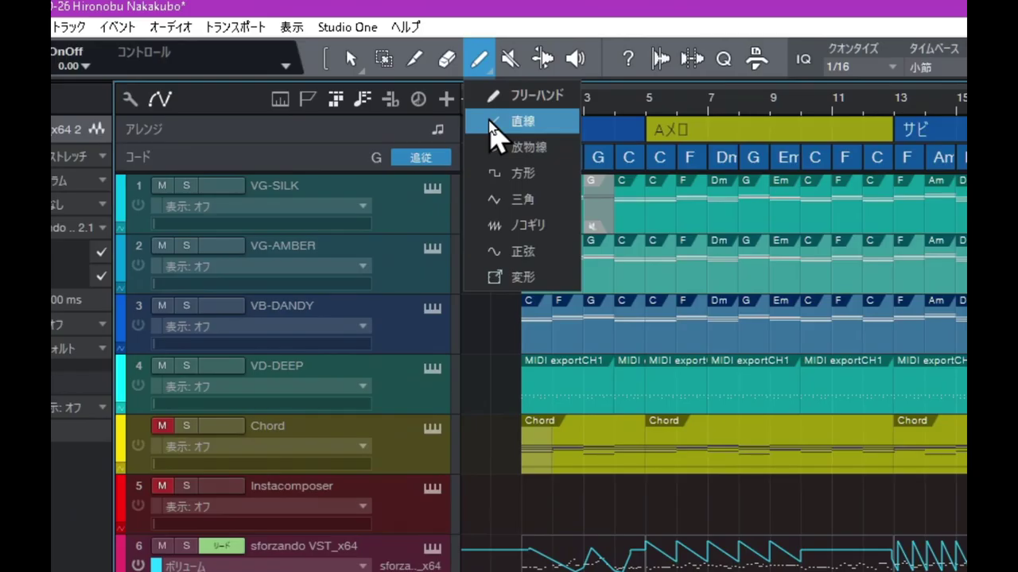
left_click(493, 123)
mouse_move(461, 279)
left_mouse_down()
mouse_move(546, 310)
mouse_move(557, 318)
mouse_move(549, 326)
left_mouse_up()
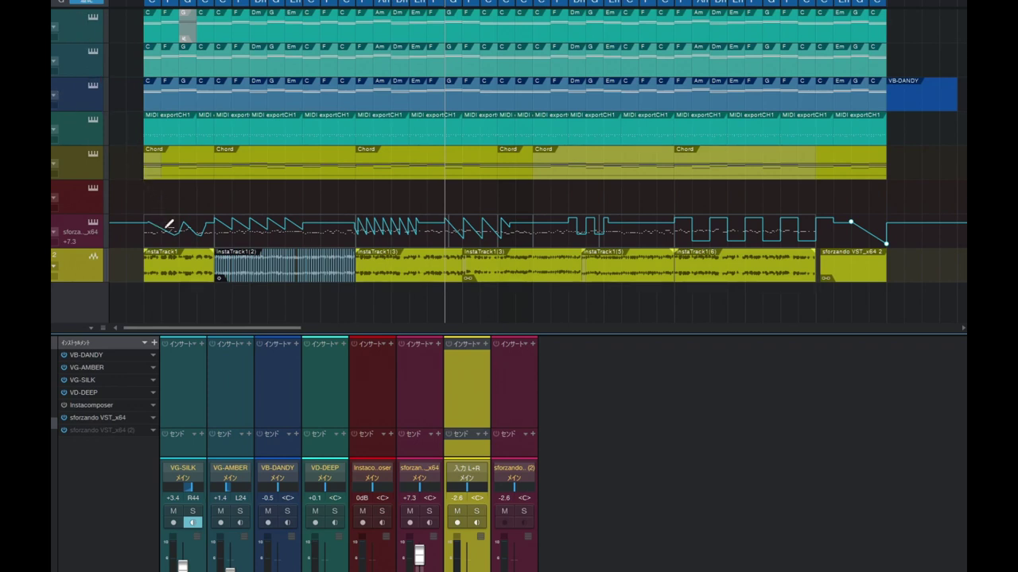
- Select all volume automation points on the sforzando VST_x64 track using the Arrow tool
key("1")
key("1")
left_click_drag(911, 246, 134, 225)
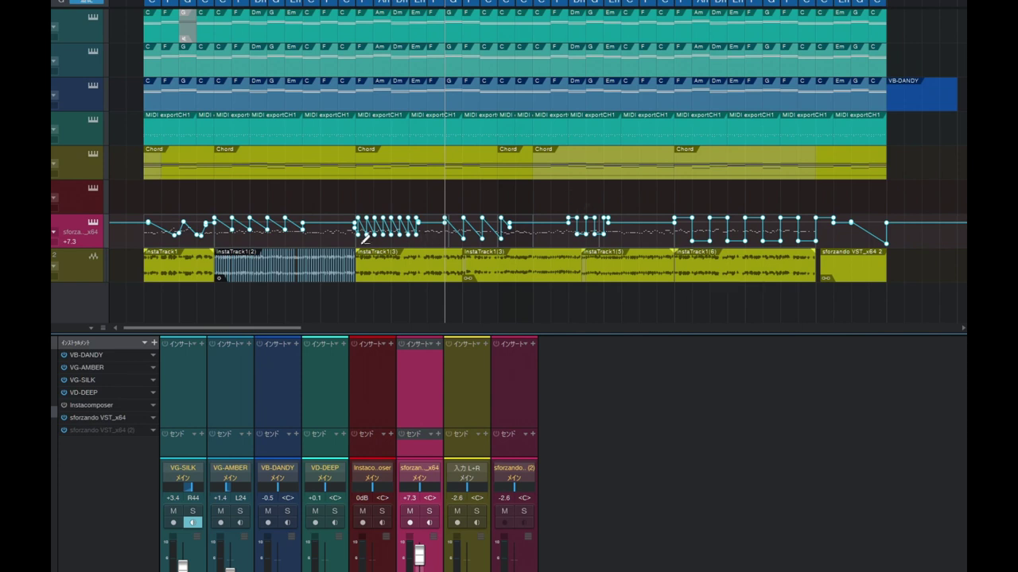
- Delete the selected volume automation points and draw a sawtooth wave over about bars 8 to 12 of the sforzando VST_x64 track
key("Delete")
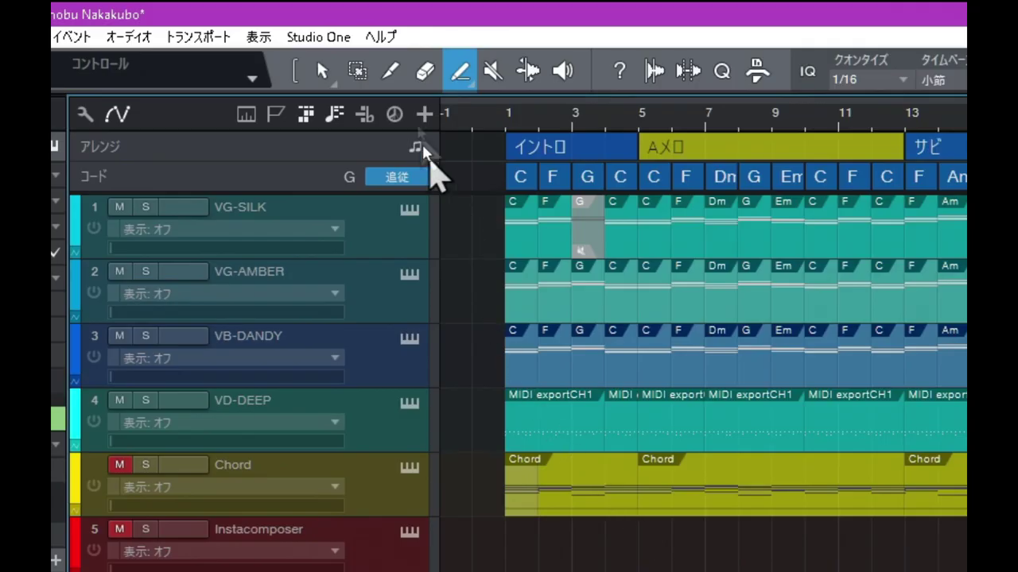
left_click(471, 83)
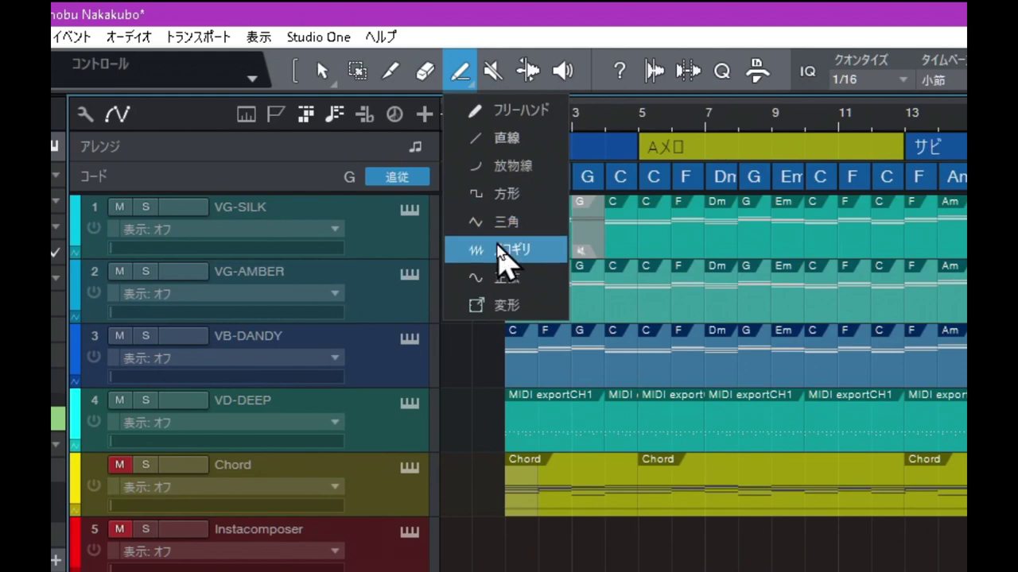
left_click(499, 249)
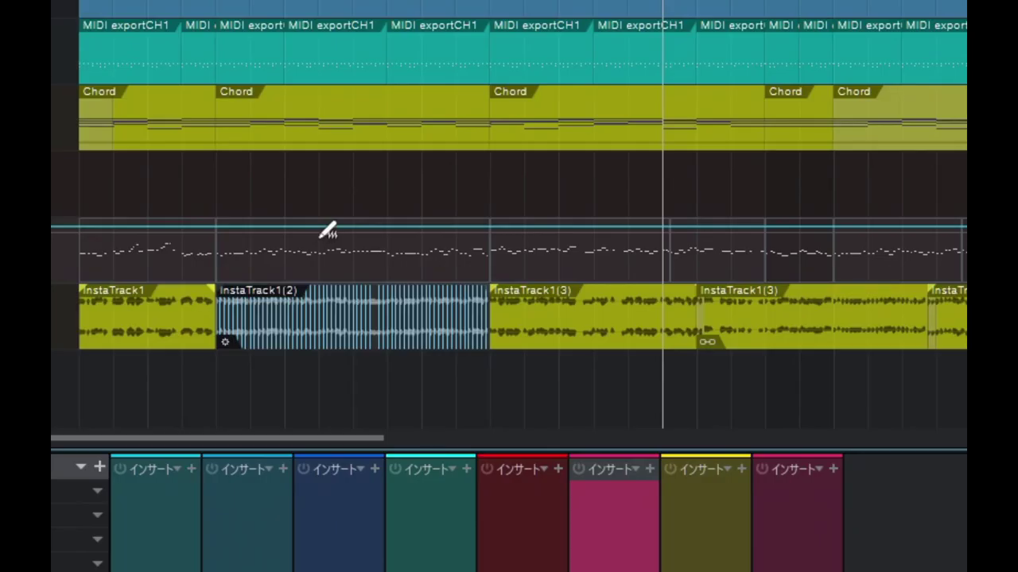
mouse_move(334, 225)
left_mouse_down()
mouse_move(386, 252)
mouse_move(466, 257)
left_mouse_up()
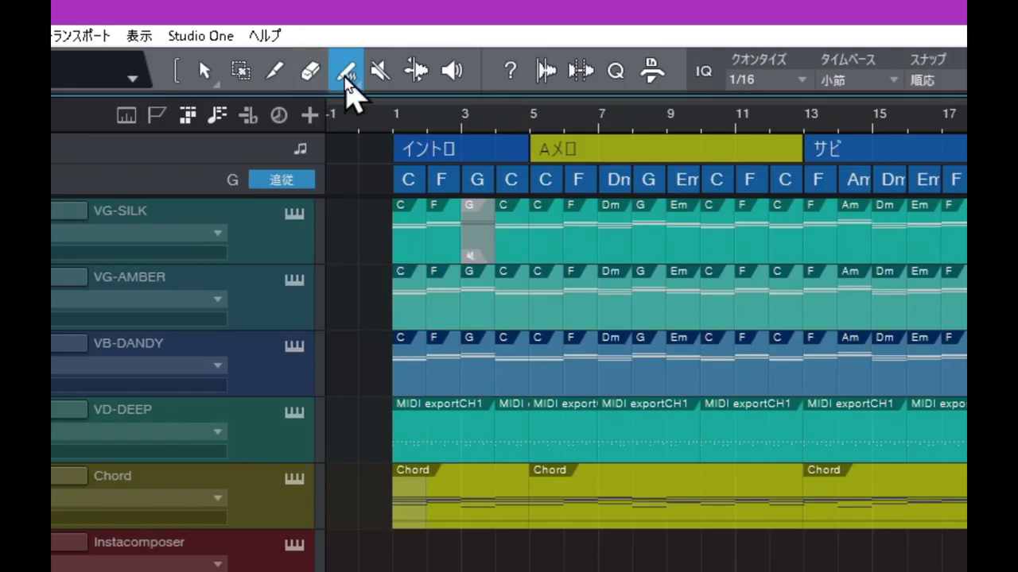
- Draw a sine wave on the sforzando VST_x64 volume automation over about bars 14 to 18 using the Paint tool's sine (正弦) shape
left_click(348, 80)
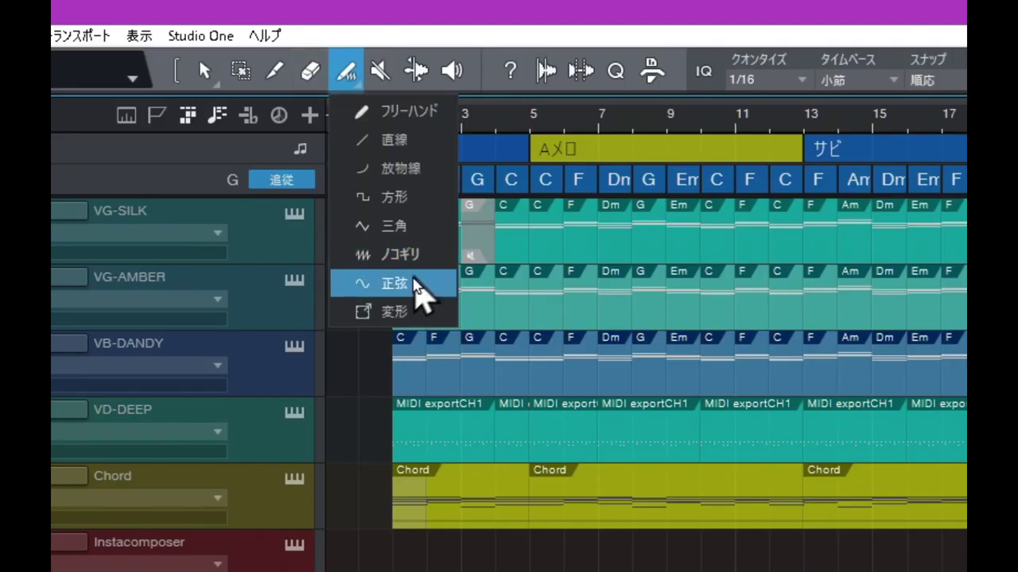
left_click(405, 291)
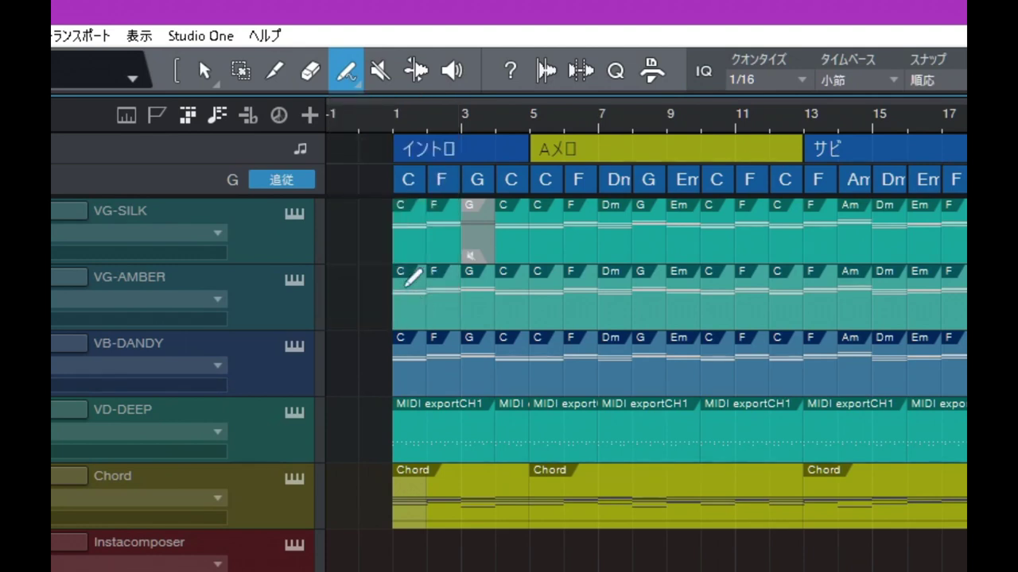
left_click_drag(525, 235, 661, 234)
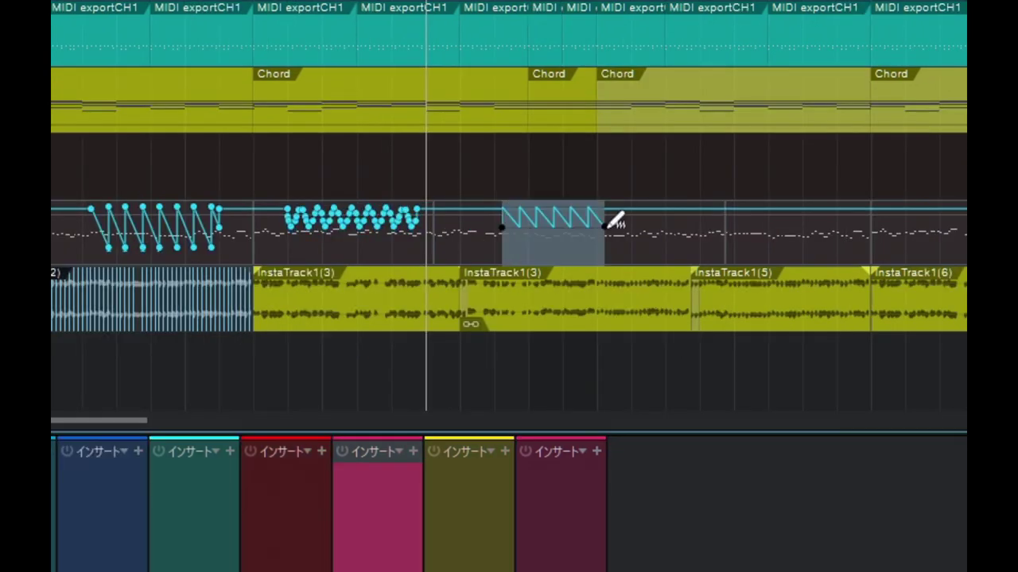
- Draw sawtooth volume waves over about bars 20 to 30, 31 to 36 and 38 to 41, widening each wave's period
left_click_drag(606, 226, 629, 246)
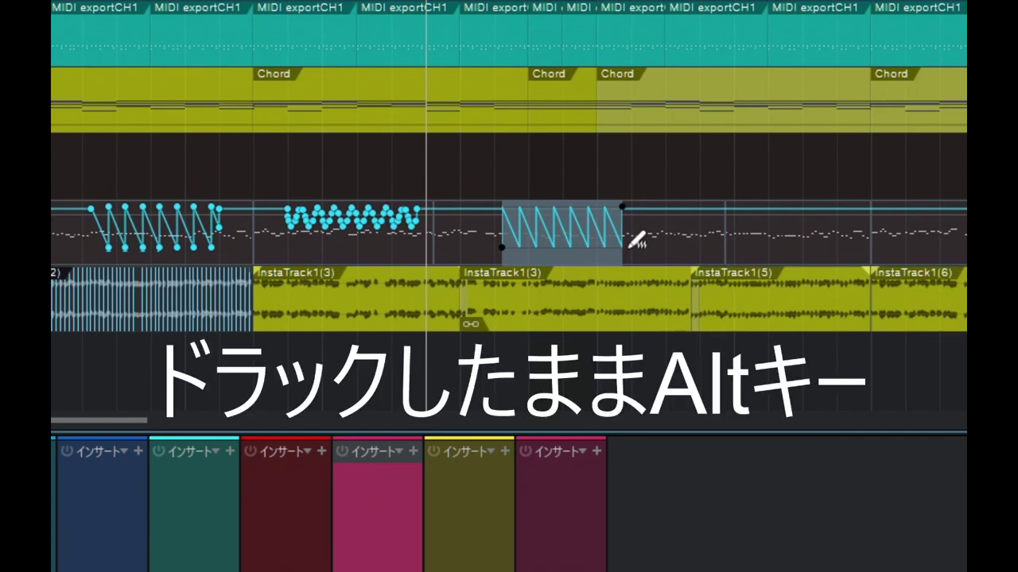
mouse_move(636, 241)
left_mouse_down()
mouse_move(856, 236)
mouse_move(833, 237)
left_mouse_up()
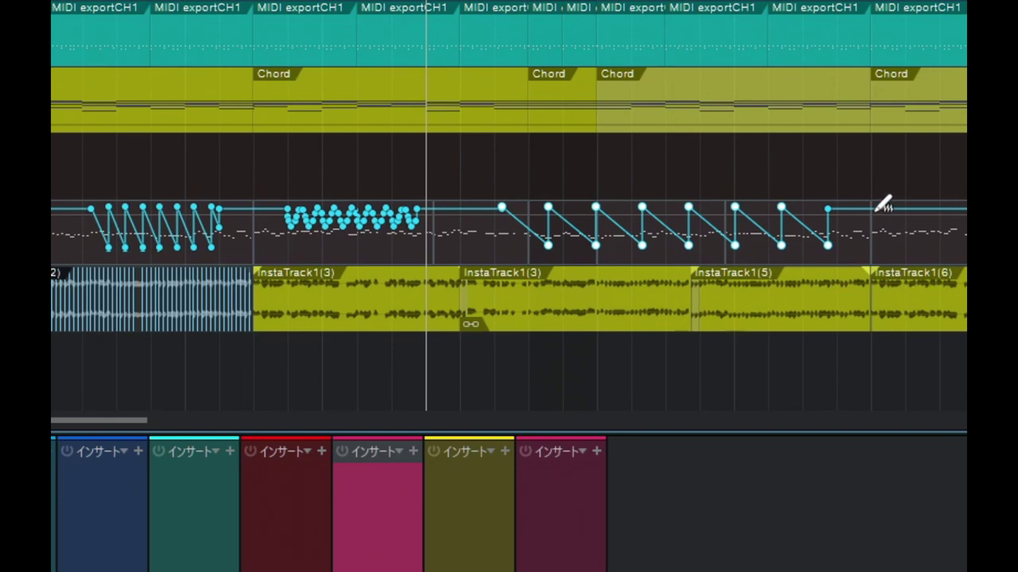
left_click_drag(883, 204, 463, 239)
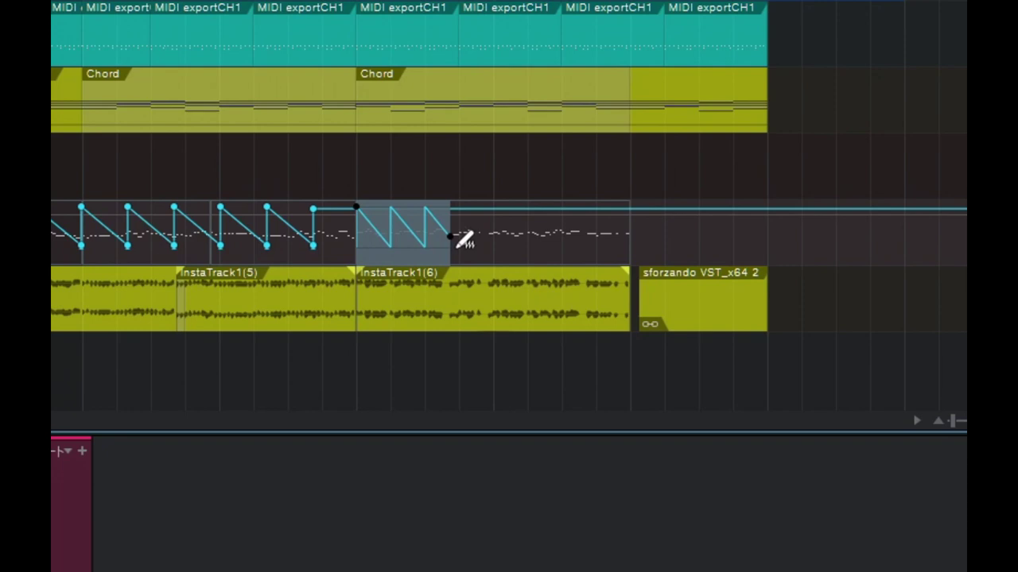
left_click_drag(463, 238, 559, 243)
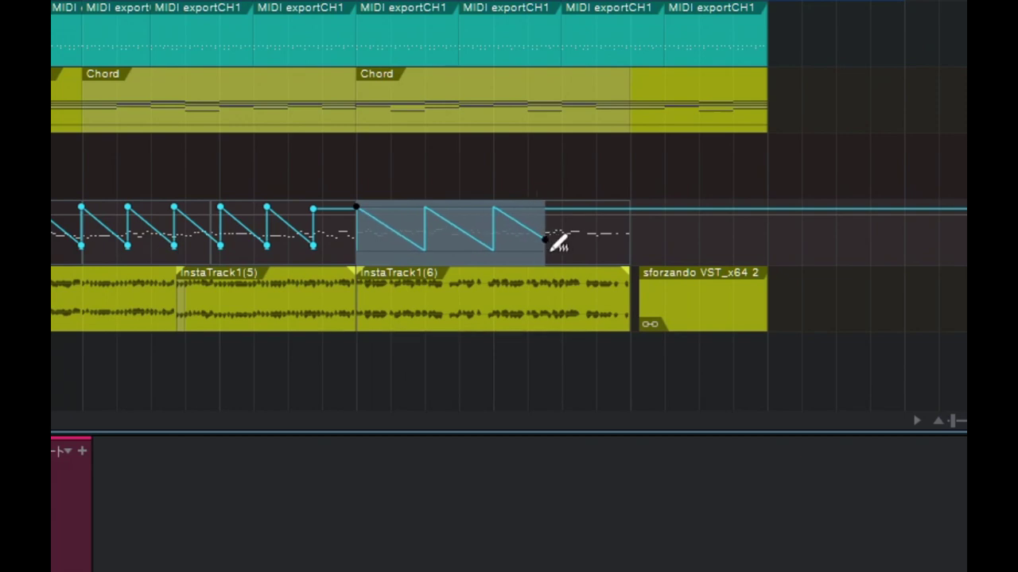
left_click_drag(559, 243, 556, 243)
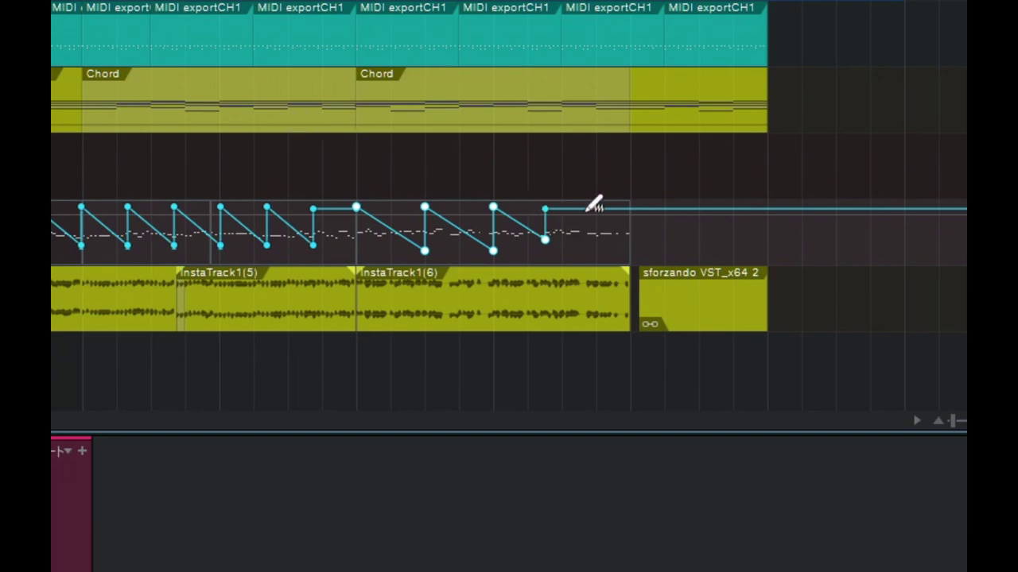
left_click_drag(585, 209, 643, 238)
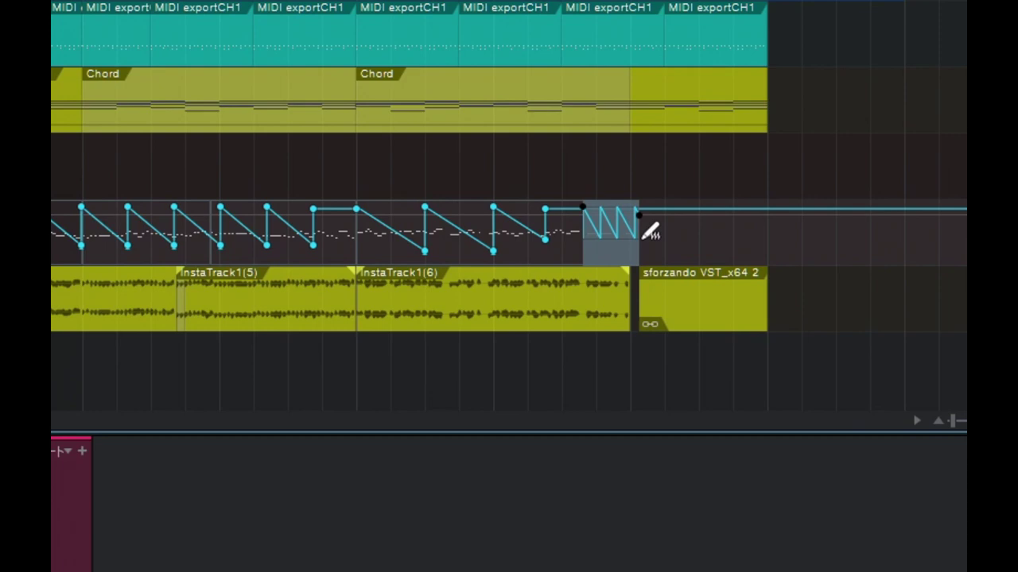
mouse_move(643, 238)
left_mouse_down()
mouse_move(771, 230)
mouse_move(722, 236)
mouse_move(718, 208)
mouse_move(715, 255)
mouse_move(716, 214)
left_mouse_up()
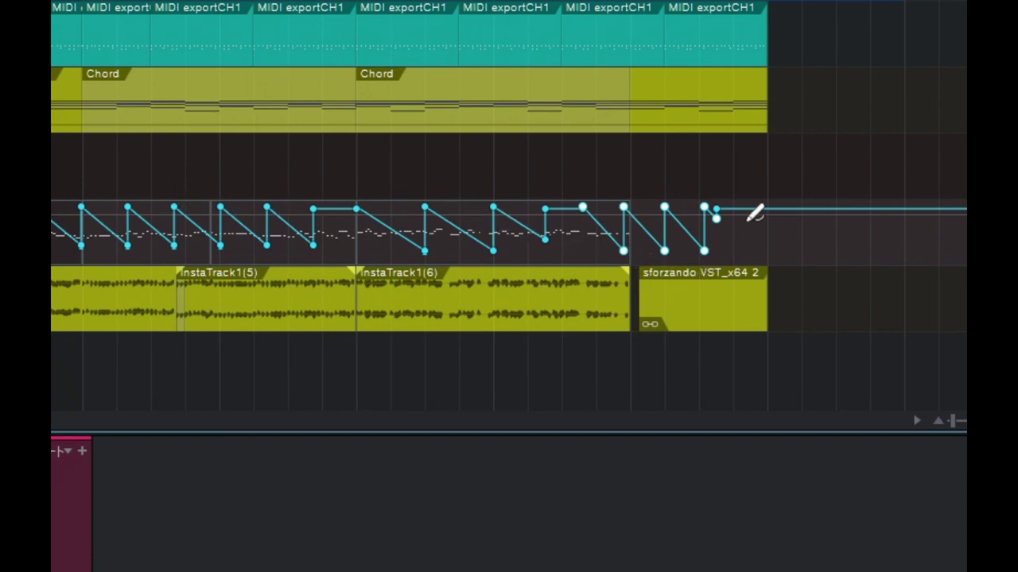
- Draw a falling parabola on the sforzando VST_x64 volume automation over about bars 42 to 45, adjusting its curvature
left_click_drag(747, 211, 822, 262)
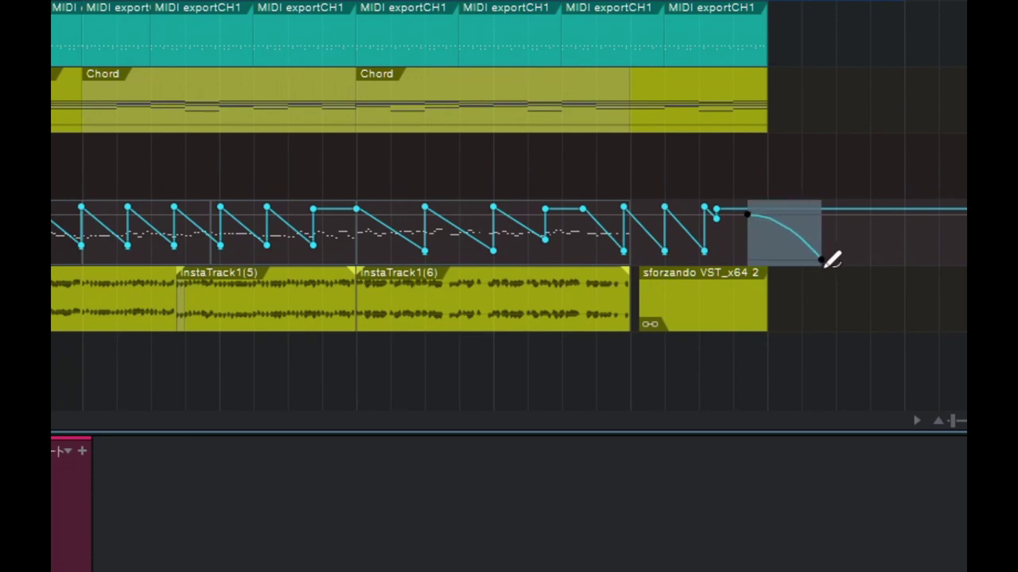
key("x")
mouse_move(832, 259)
left_mouse_down()
mouse_move(842, 250)
mouse_move(804, 252)
mouse_move(890, 255)
mouse_move(845, 258)
left_mouse_up()
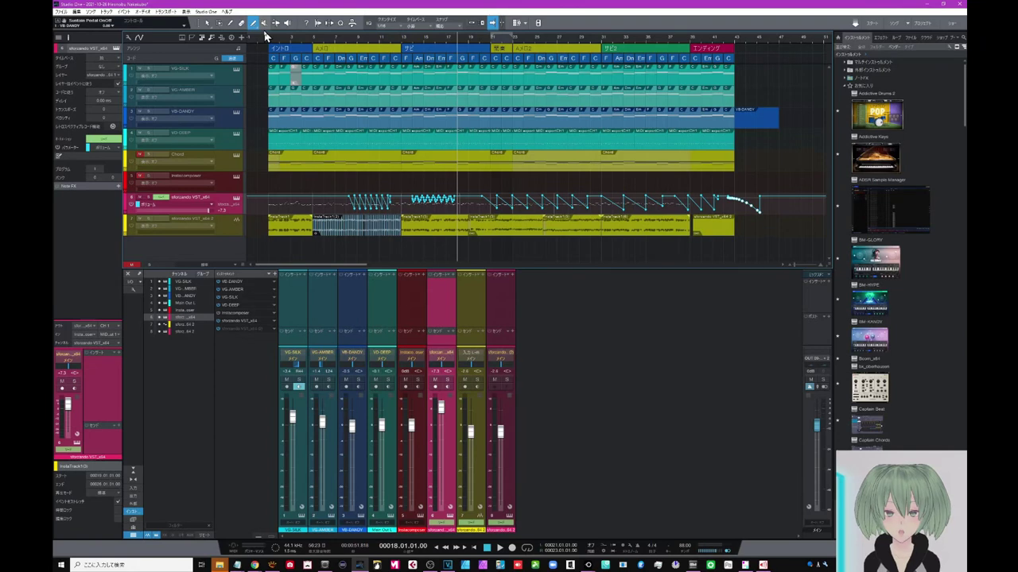
- Mute the VD-DEEP event at bar 13 and the VB-DANDY events at bars 14 and 16 with the Mute tool
left_click(264, 24)
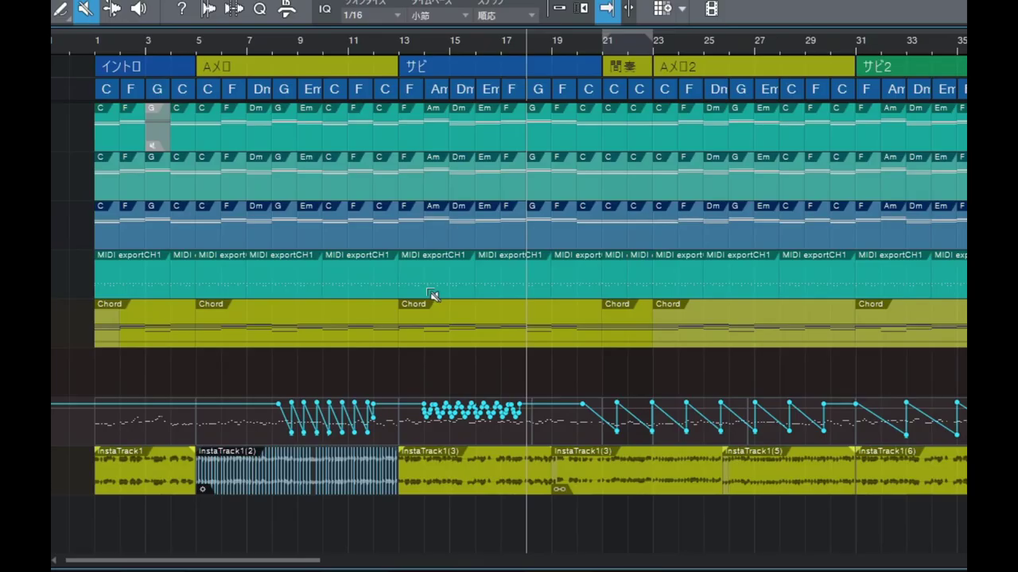
left_click(421, 288)
left_click(436, 227)
left_click(487, 227)
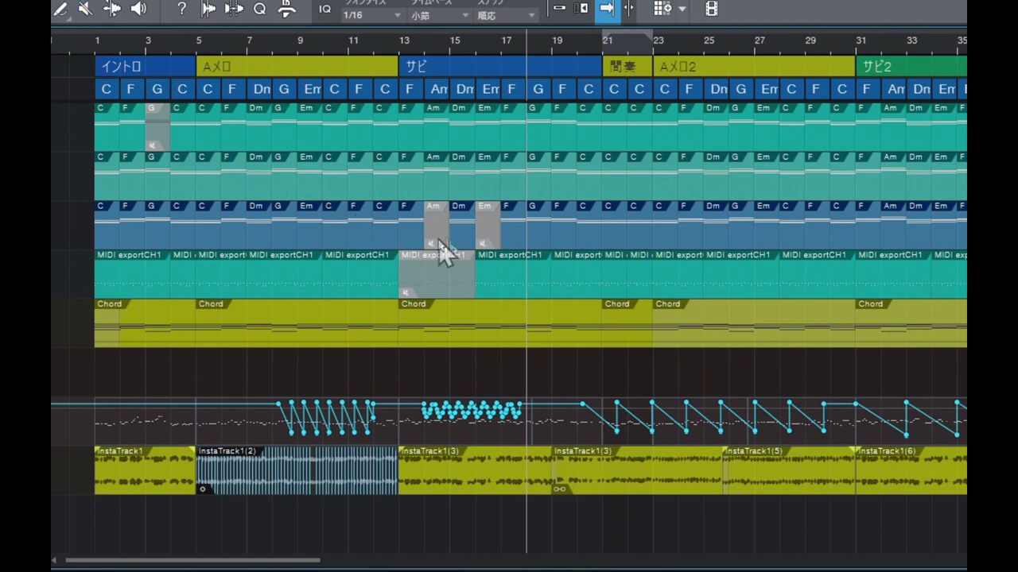
- Move the VB-DANDY event at bar 21 one bar to the right and back to bar 21 with the Arrow tool
left_click(612, 236)
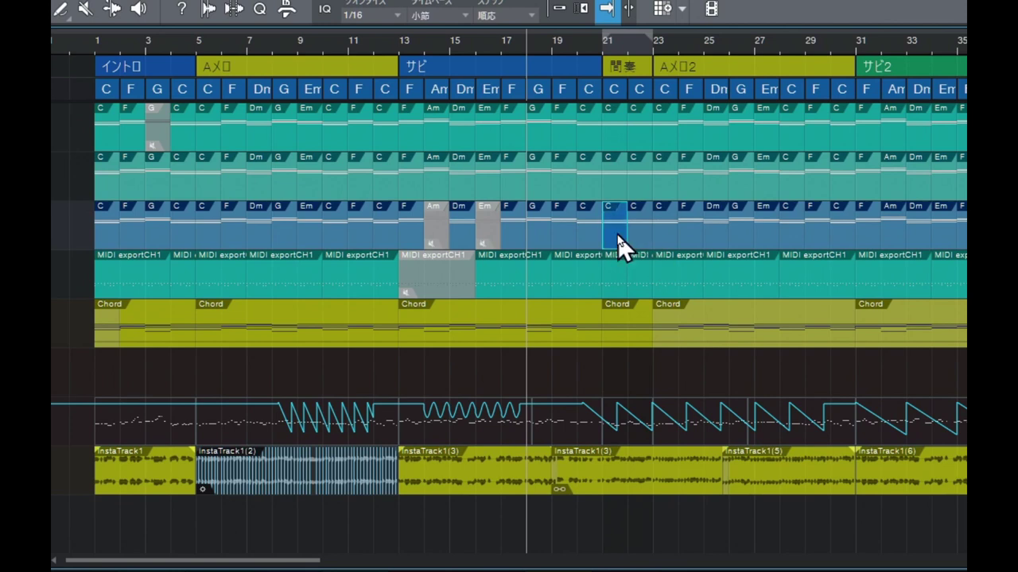
left_click_drag(617, 233, 628, 208)
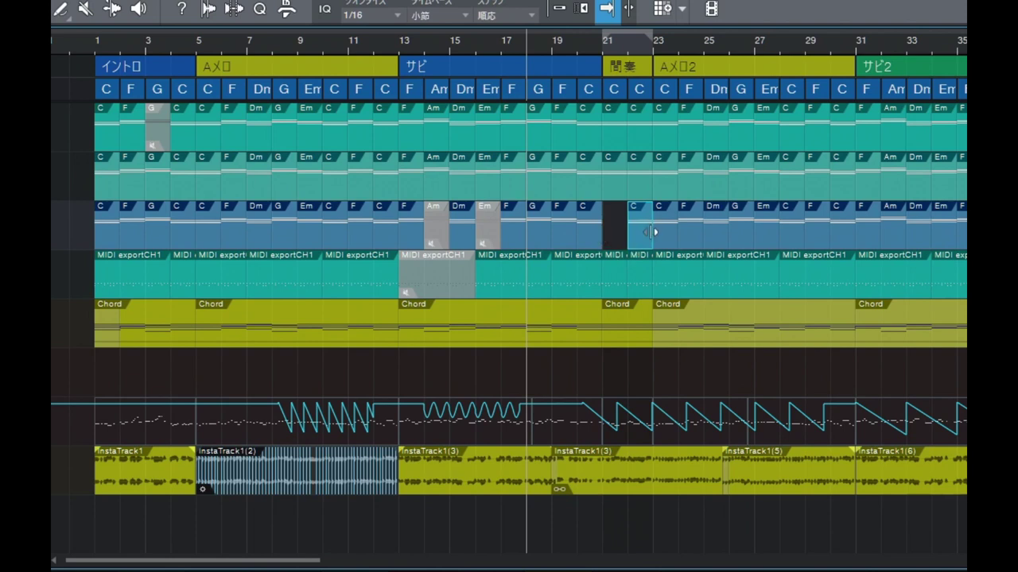
left_click_drag(647, 238, 629, 244)
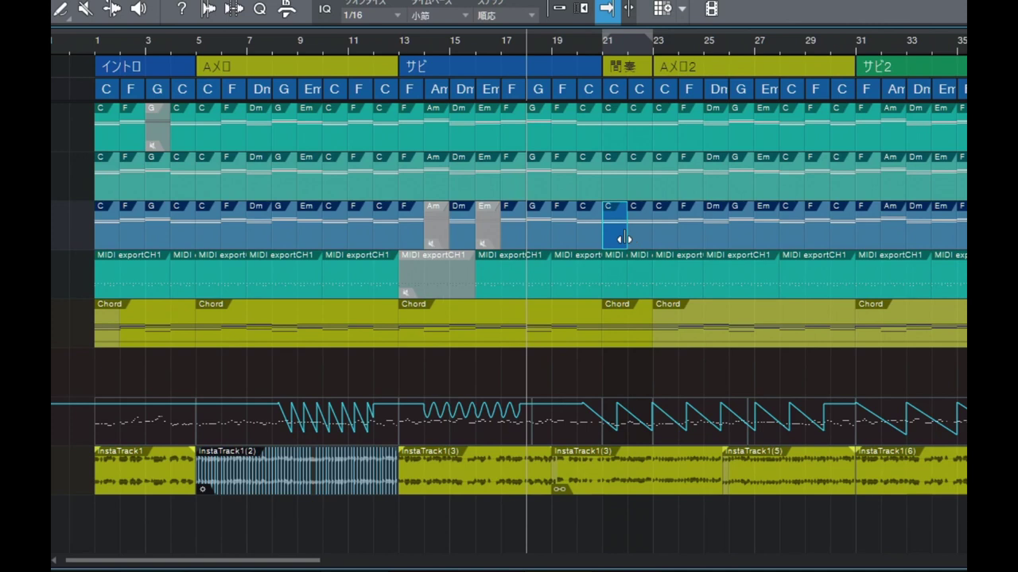
- Mute the VD-DEEP events starting at bars 22 and 23 with the Mute tool
left_click(84, 11)
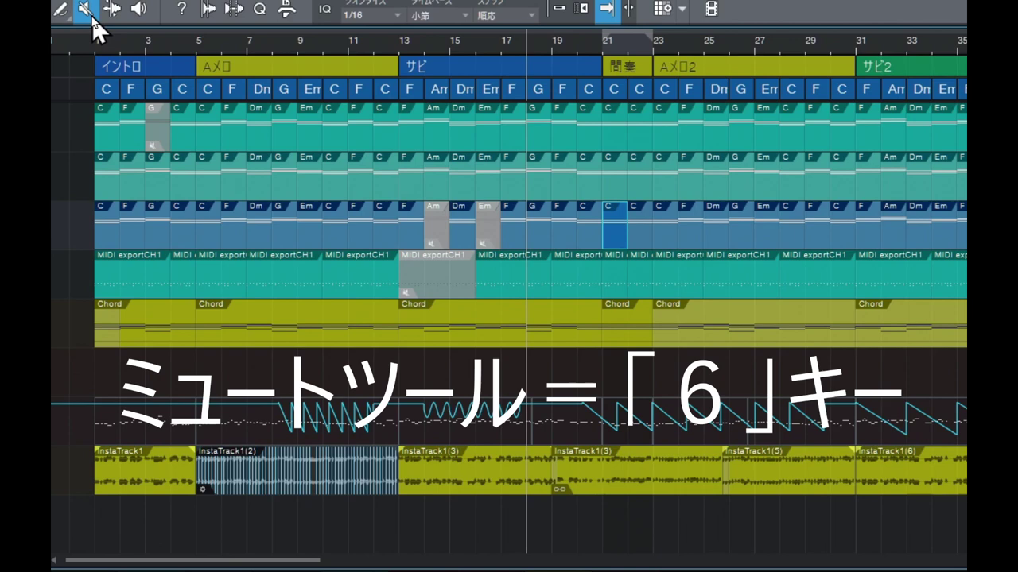
left_click(641, 278)
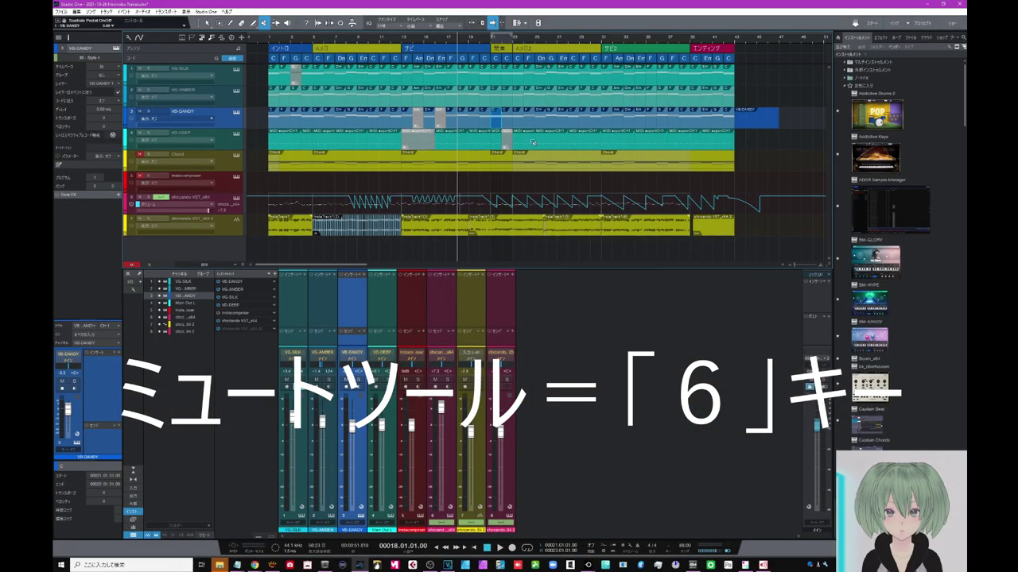
left_click(527, 152)
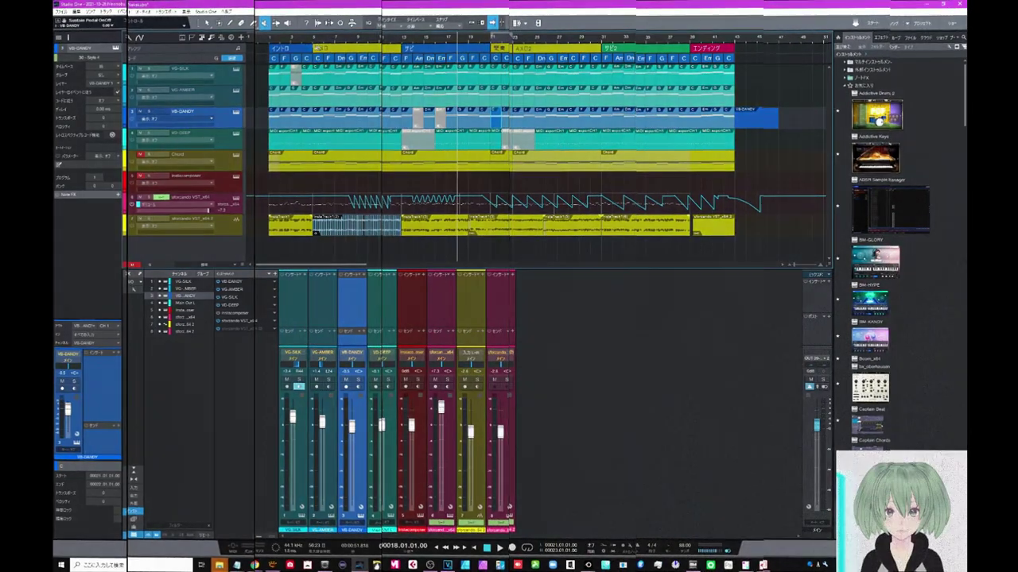
- Activate the Bend tool, show the audio bend settings and analyze the InstaTrack1(5) event in standard (スタンダード) mode
key("7")
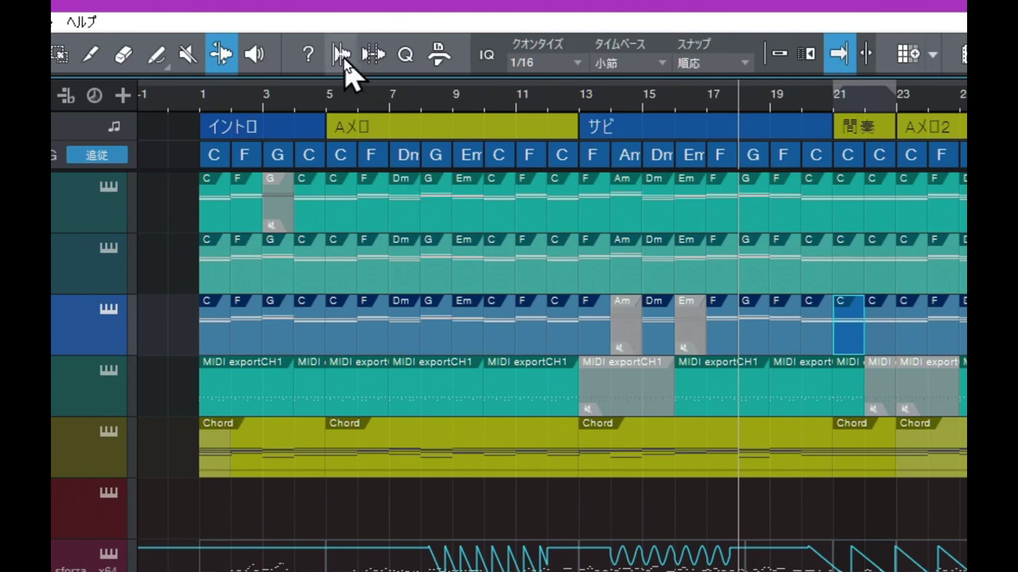
left_click(343, 57)
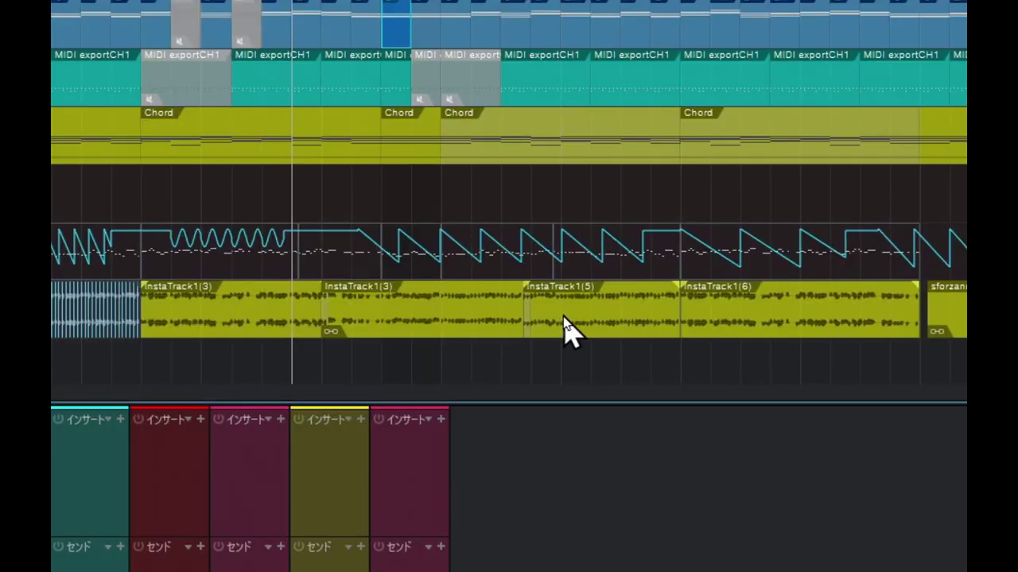
left_click(566, 328)
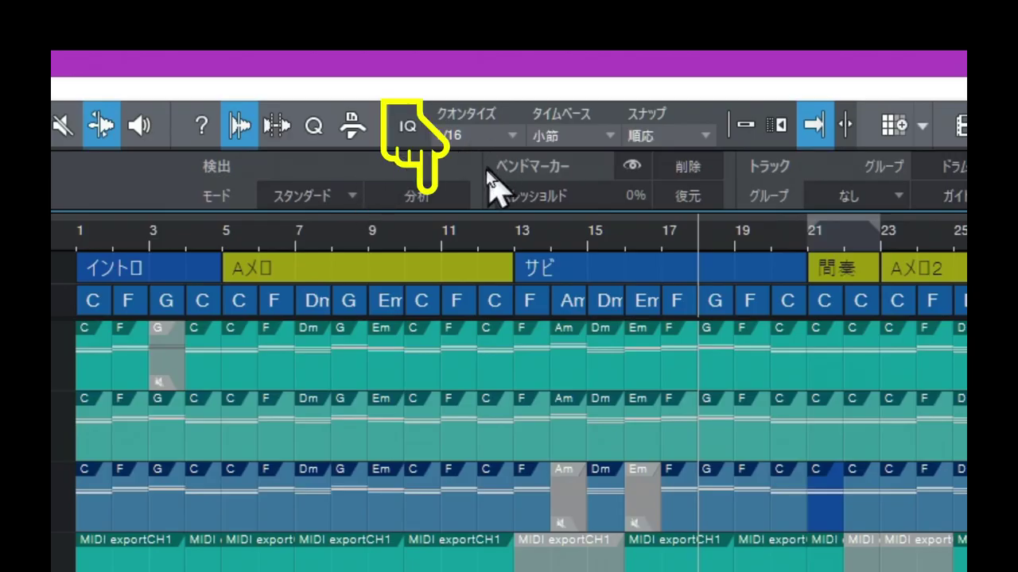
left_click(419, 206)
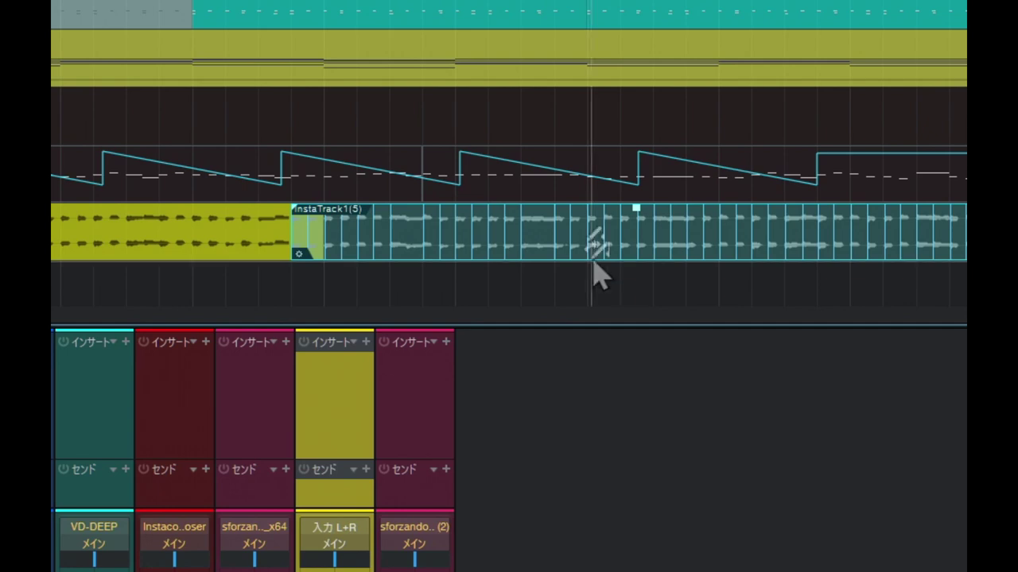
- Adjust the bend marker threshold (スレッショルド) for the InstaTrack1(5) event
left_click(611, 242)
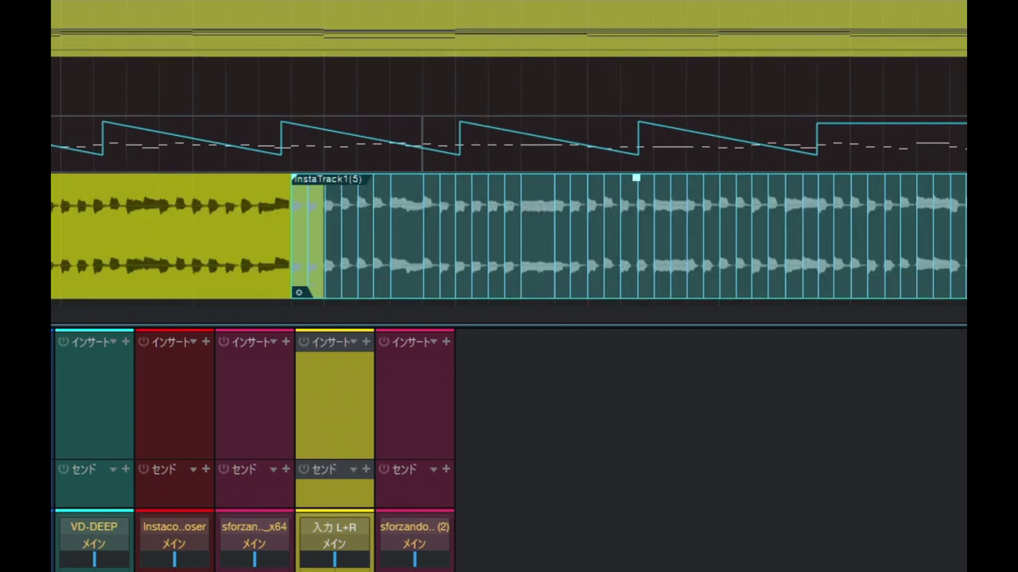
scroll(578, 159, "up", 8)
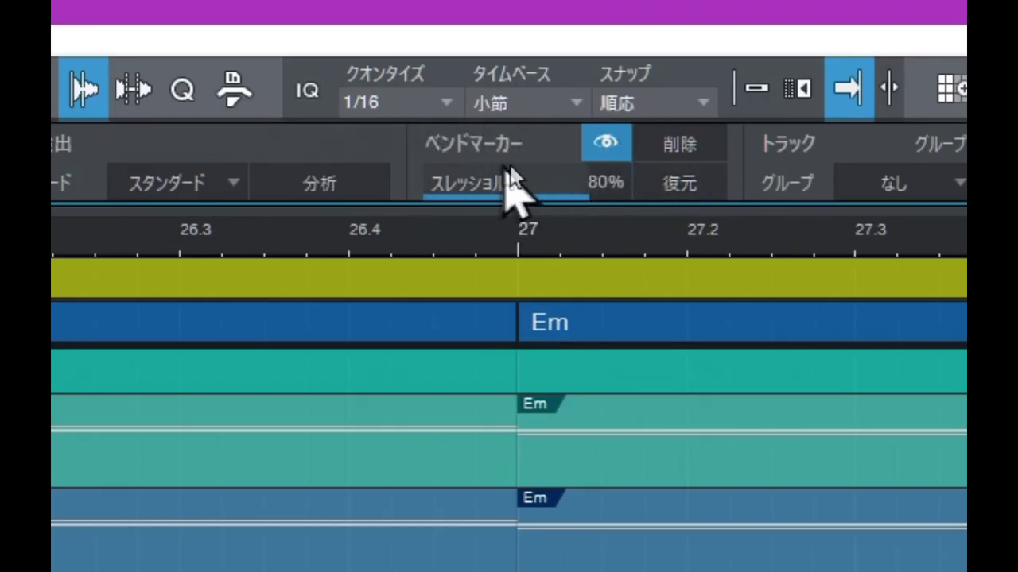
mouse_move(607, 203)
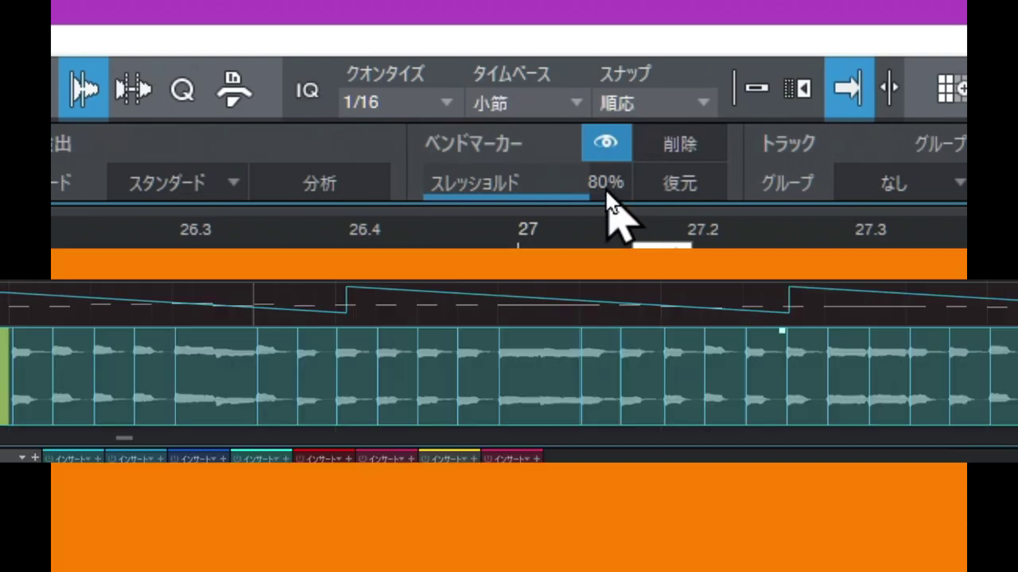
mouse_move(608, 200)
left_mouse_down()
mouse_move(601, 262)
mouse_move(602, 236)
mouse_move(578, 227)
mouse_move(579, 155)
left_mouse_up()
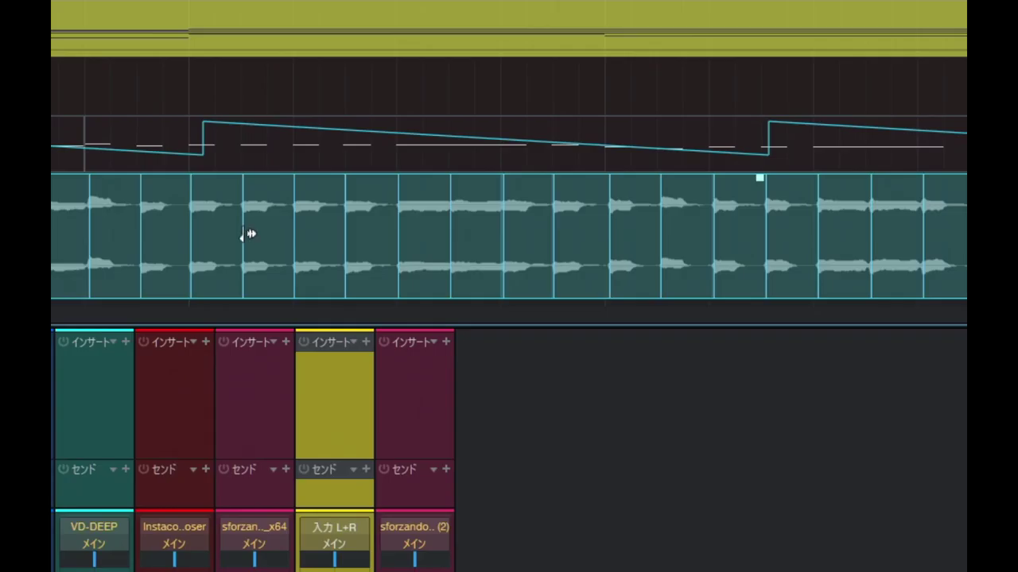
- Shift the bend marker just after bar 27 in InstaTrack1(5) later, and finally to slightly before its original position
left_click_drag(244, 233, 263, 229)
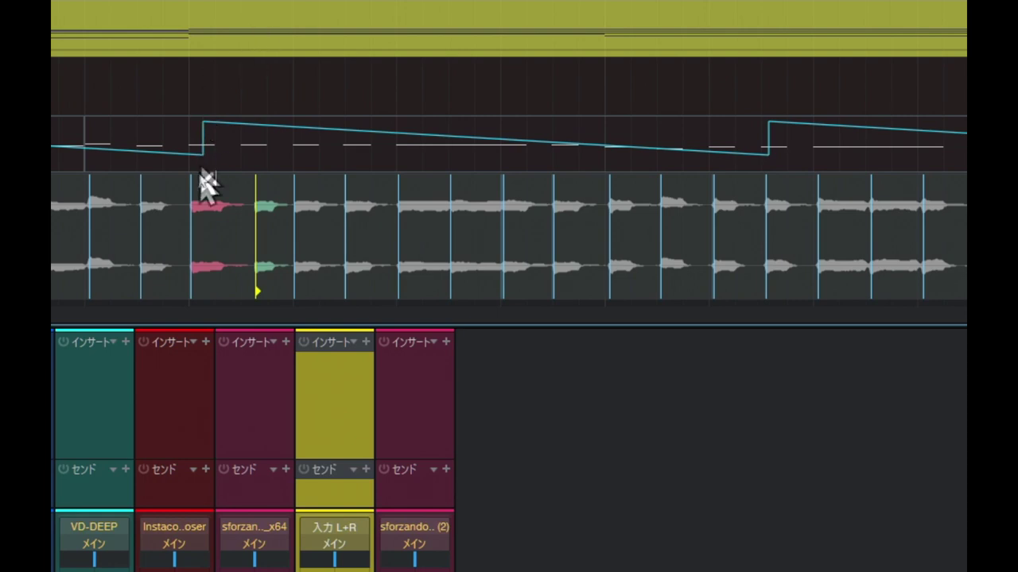
left_click_drag(257, 242, 256, 243)
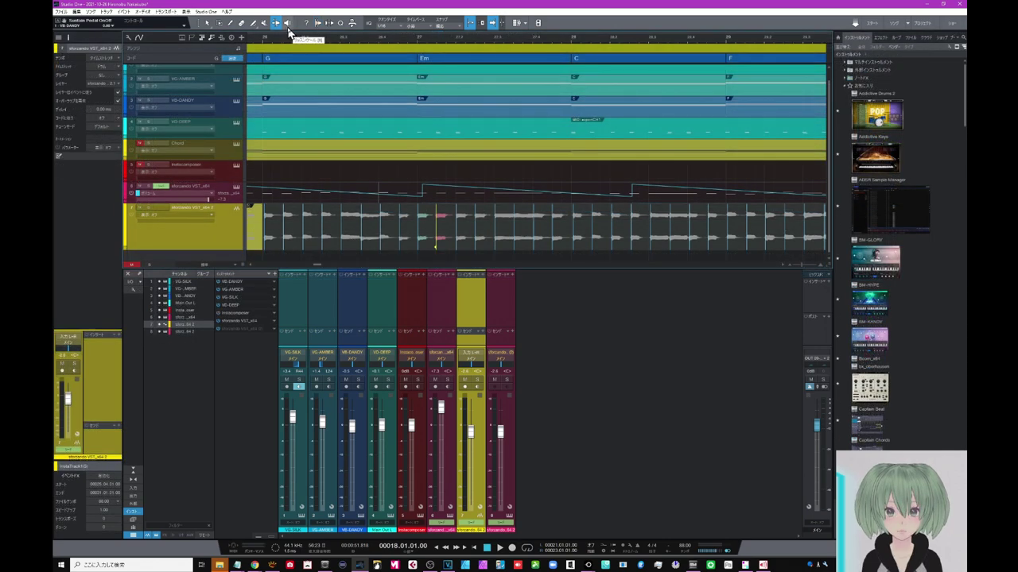
- Activate the Listen tool and hide the track automation envelopes
left_click(289, 32)
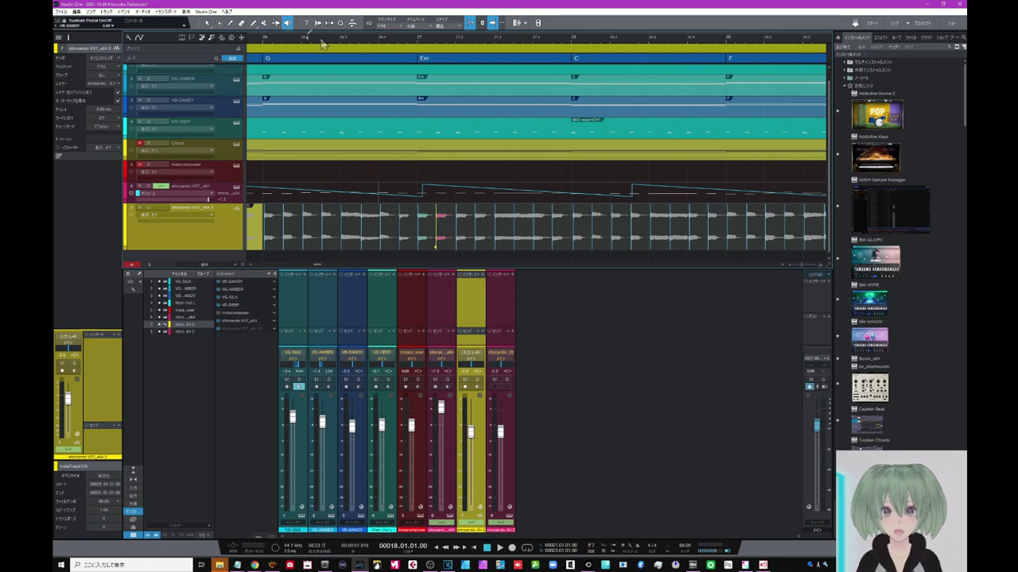
left_click_drag(337, 40, 343, 11)
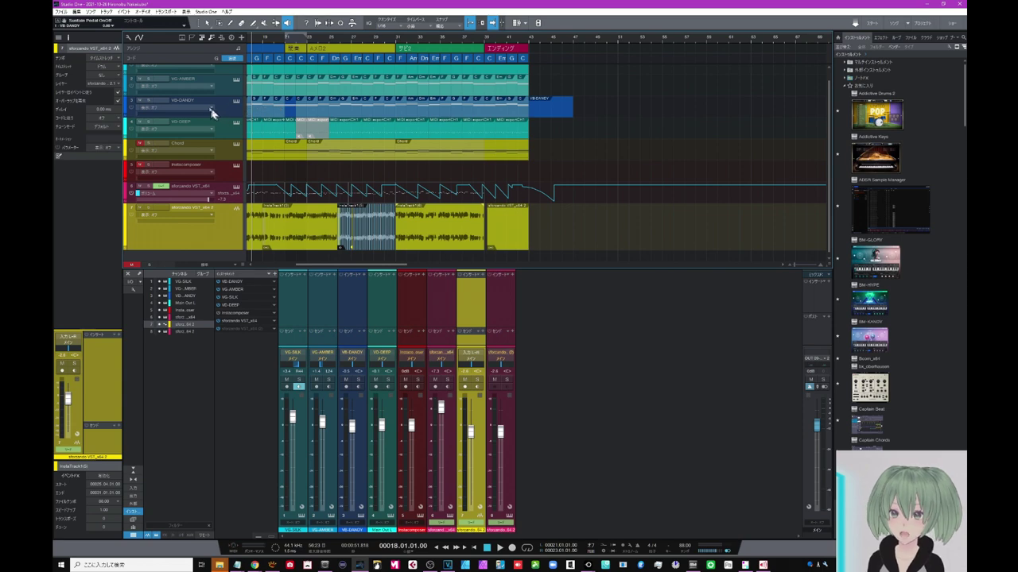
key("a")
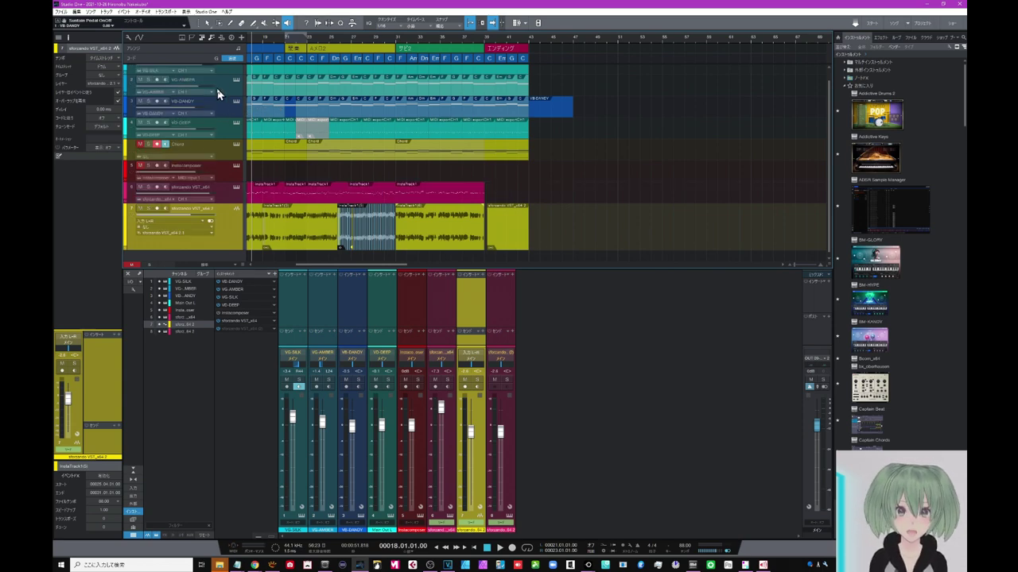
- Solo the VG-AMBER track during playback and release the solo again
left_click(149, 80)
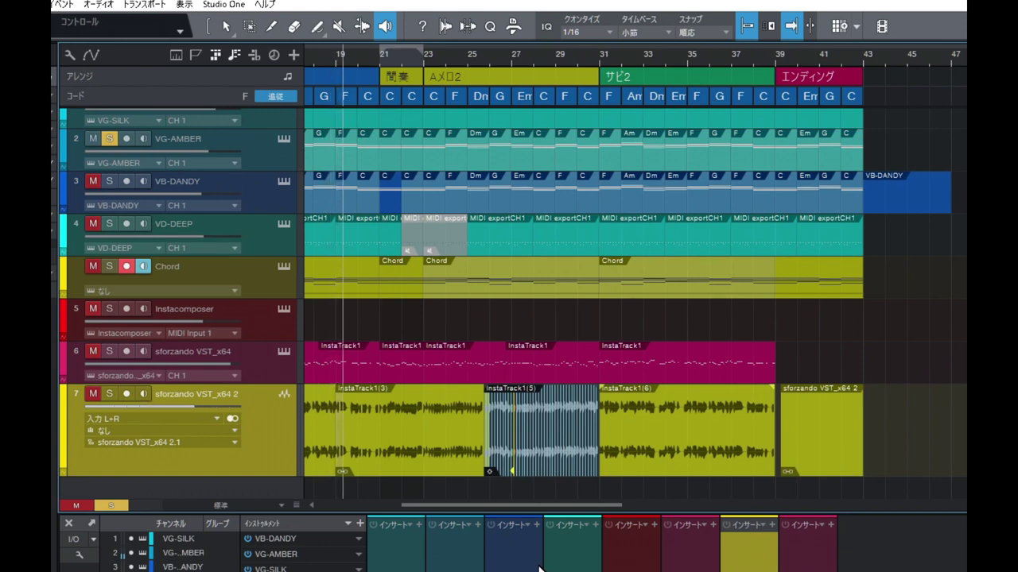
left_click(103, 140)
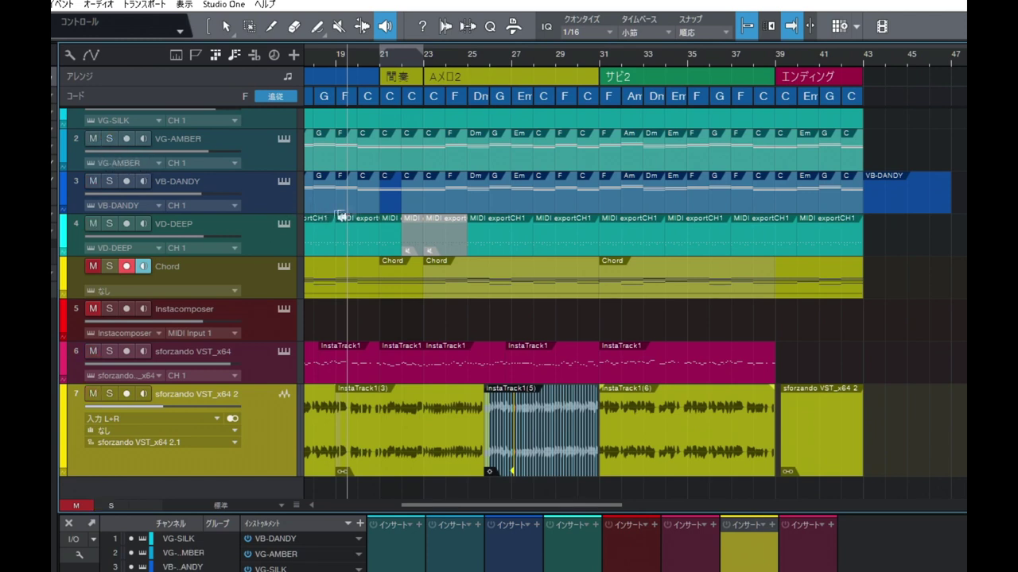
- Audition several VG-AMBER events between bars 22 and 25 and the InstaTrack1(3) audio event near bar 21 in solo with the Listen tool
left_click(409, 157)
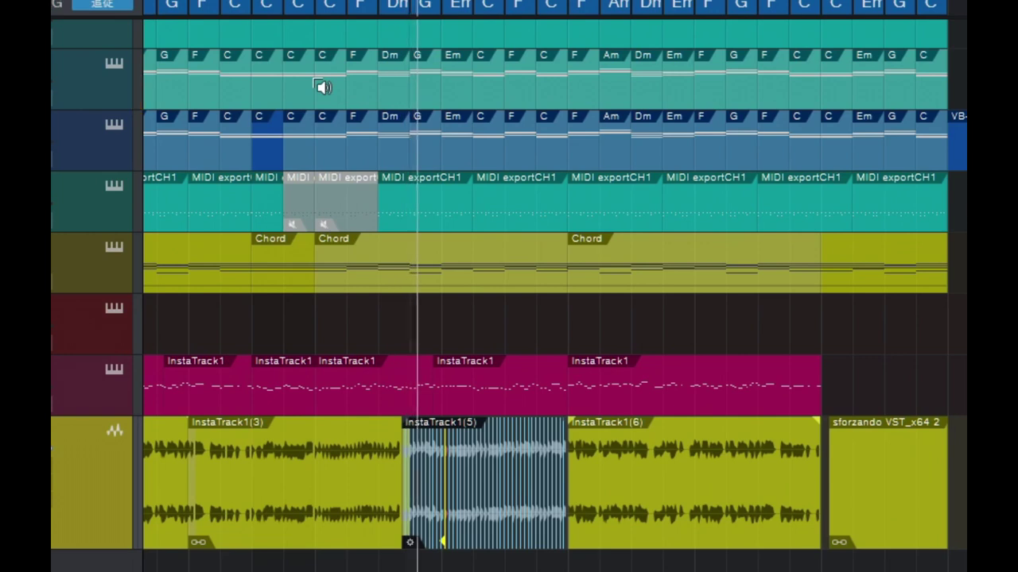
left_click(318, 86)
left_click(403, 94)
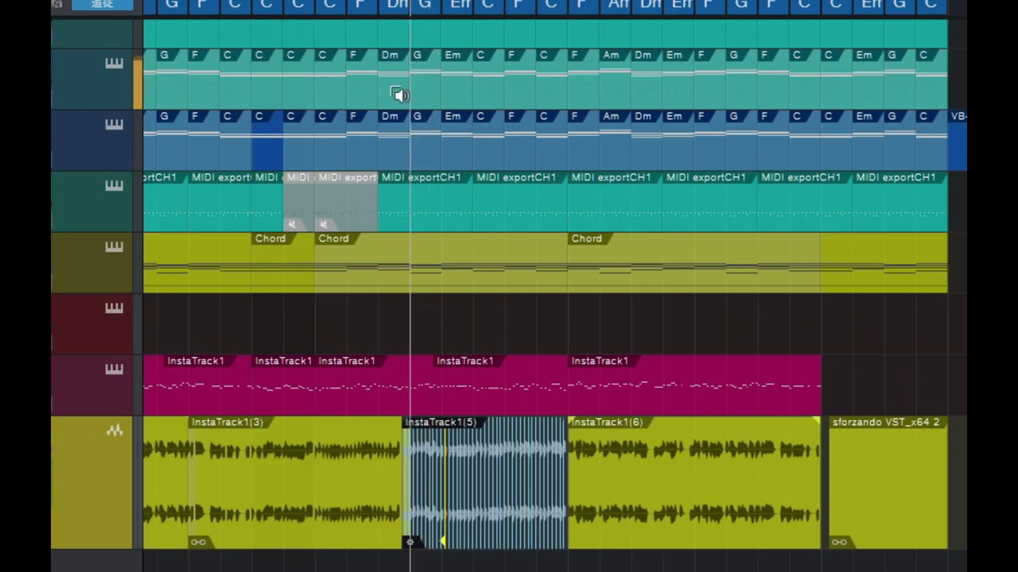
left_click(388, 97)
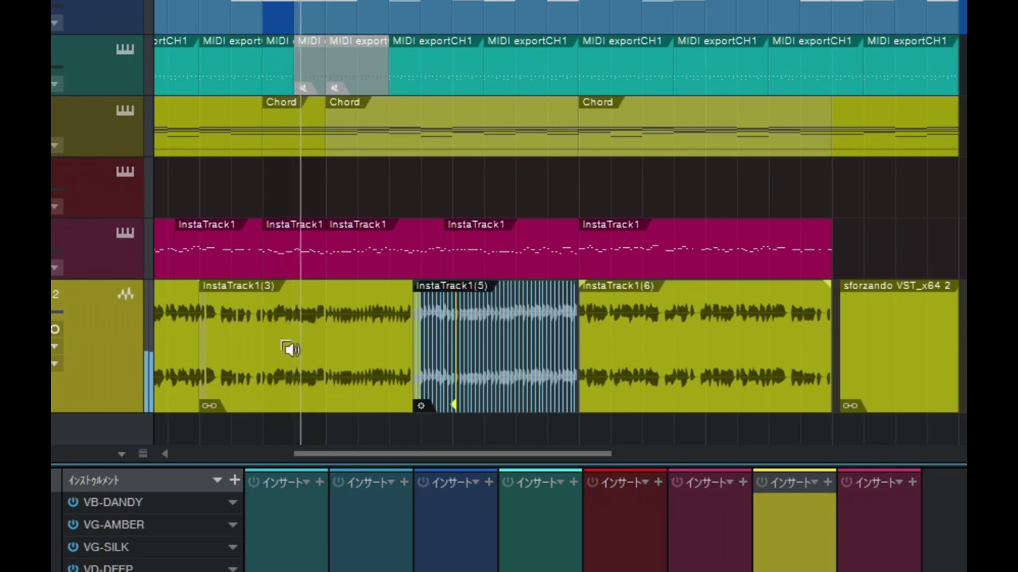
left_click(283, 344)
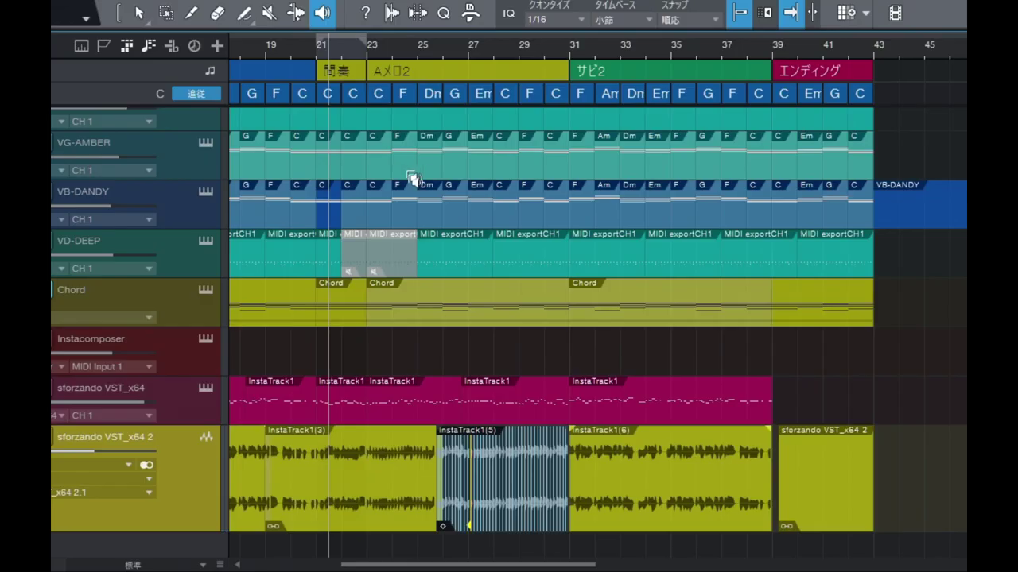
- Audition the VG-AMBER Em event at bar 27 in a loop and the InstaTrack1(6) audio event near bar 32
left_click(480, 165, "shift")
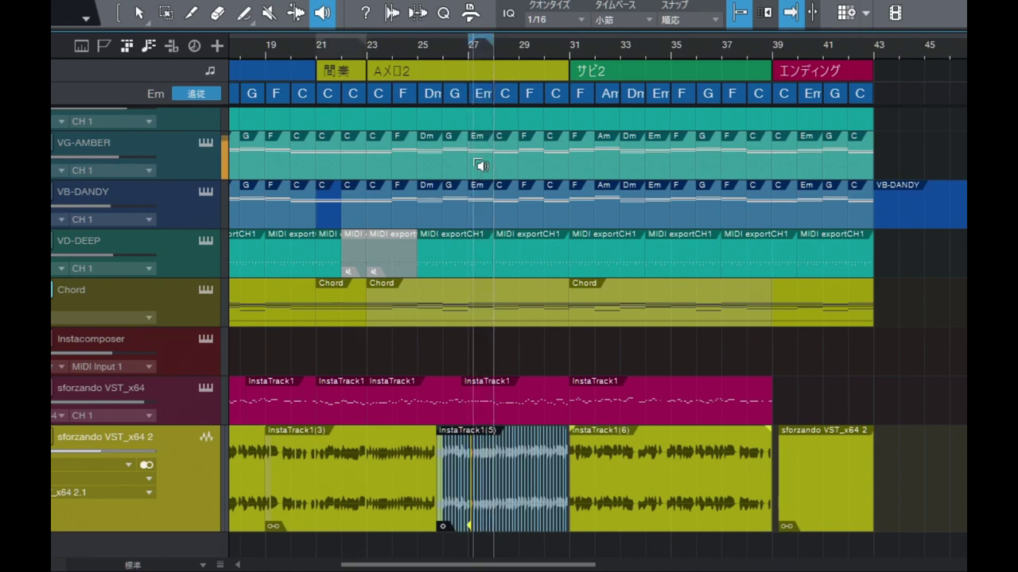
left_click(606, 456)
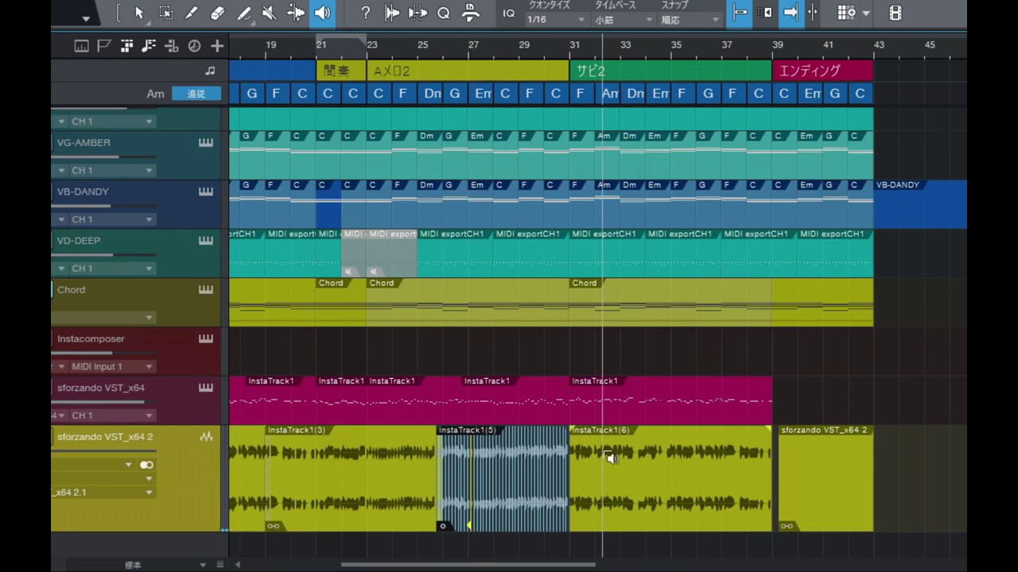
double_click(607, 456)
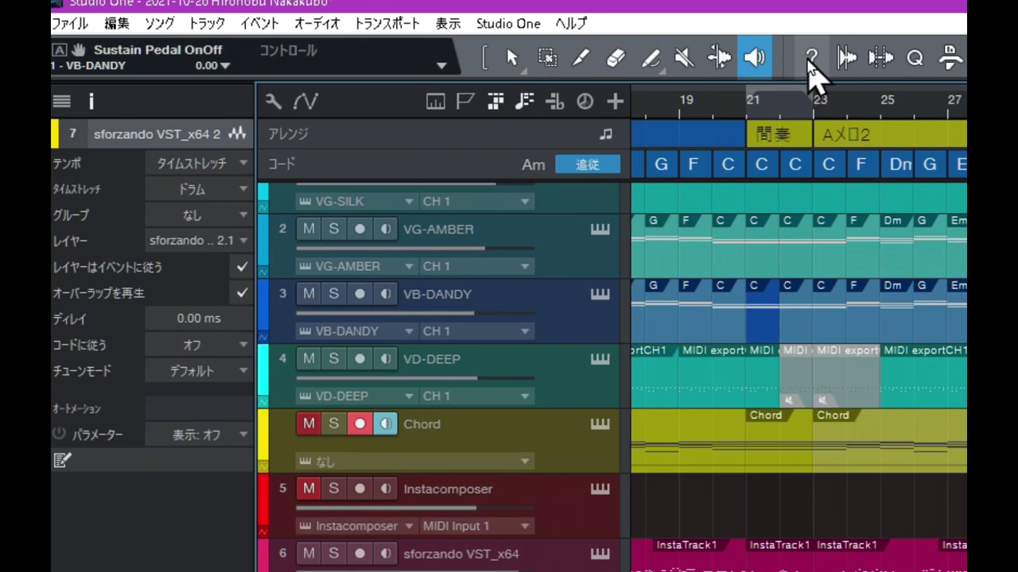
- Show the Info View and try the Listen tool's playback, zoom-in and zoom-undo operations on VG-AMBER and VB-DANDY around bar 25
left_click(810, 63)
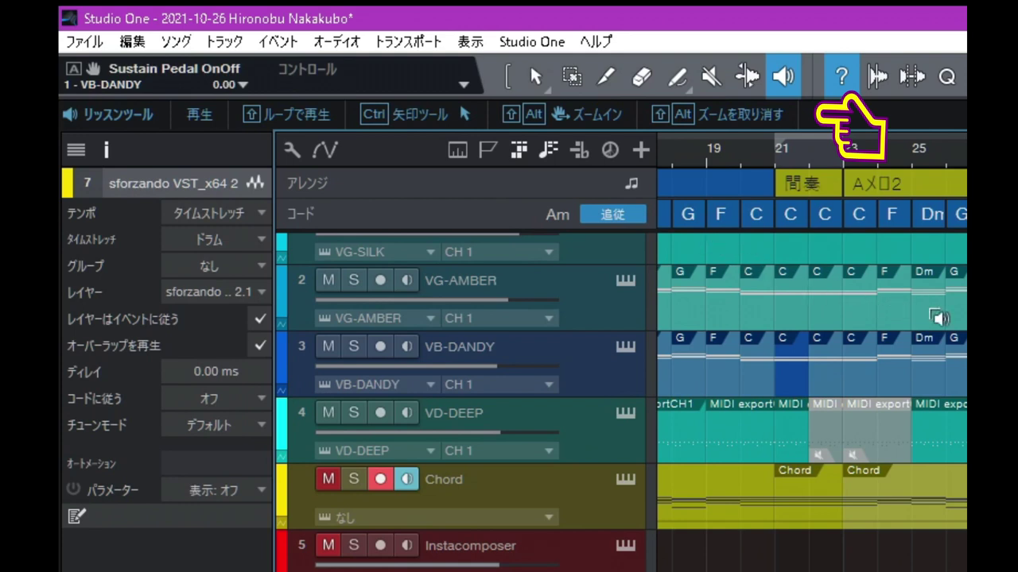
left_click(941, 314)
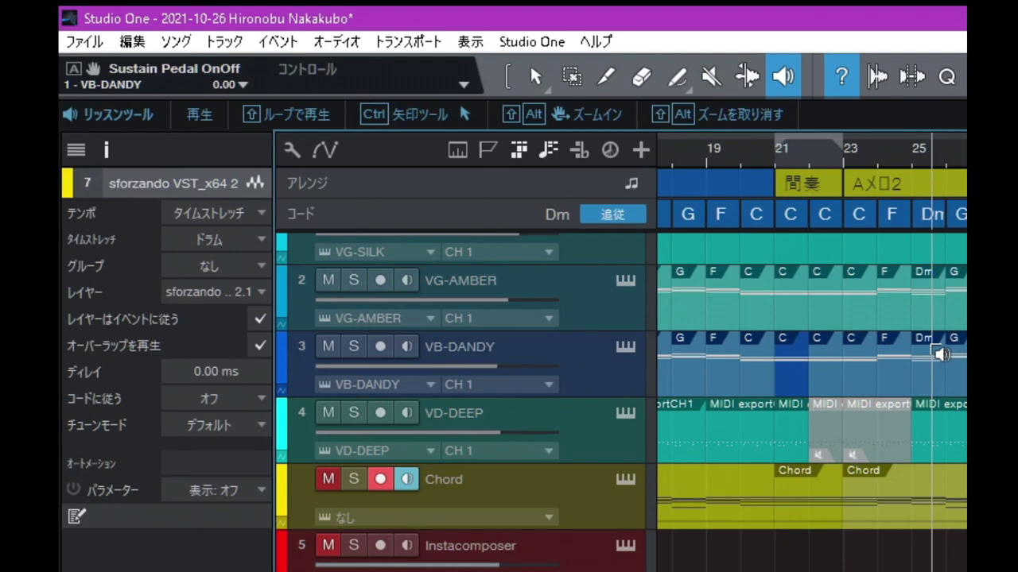
left_click_drag(926, 304, 946, 465)
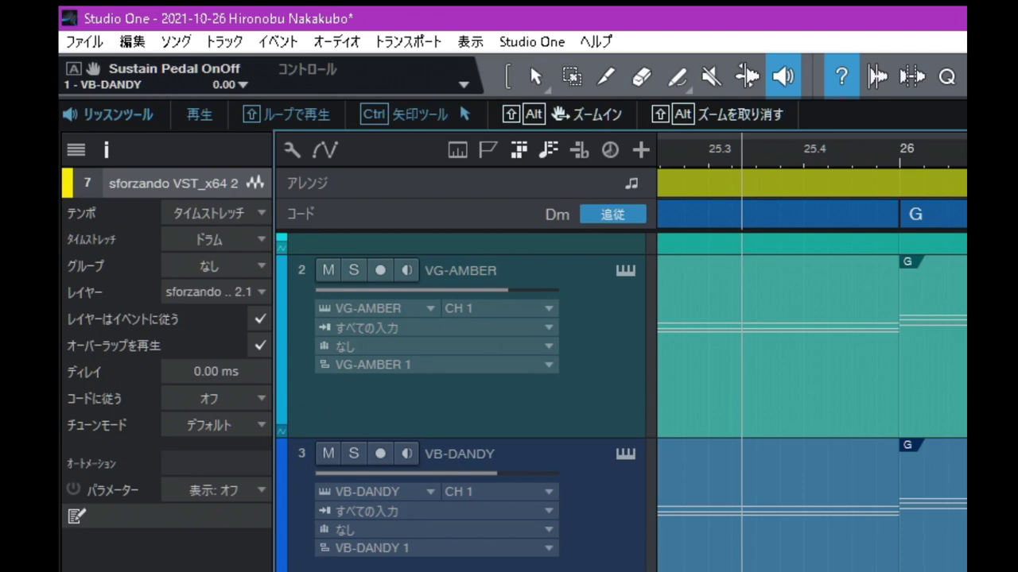
left_click(946, 464, "alt+shift")
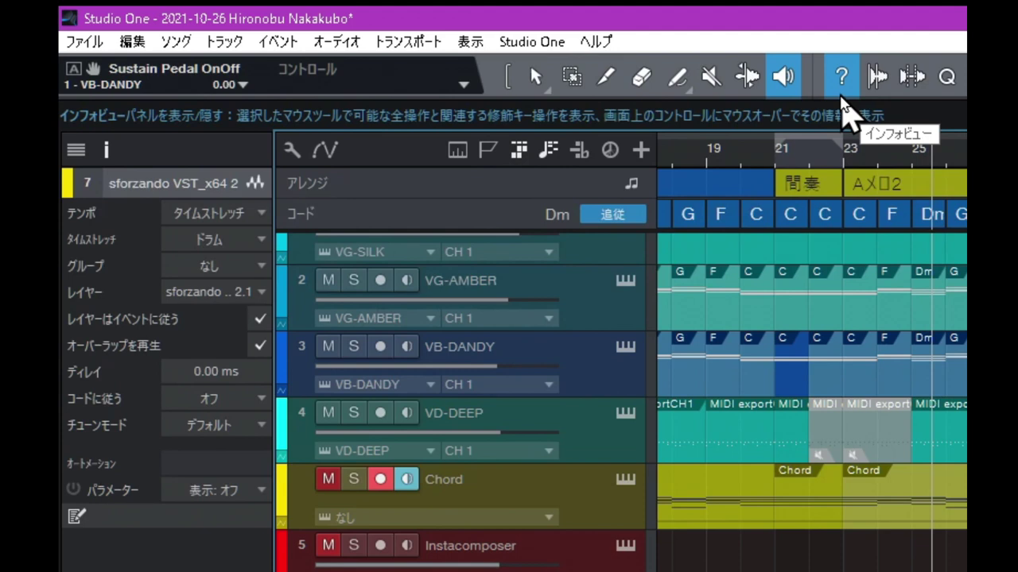
- Activate the Arrow tool with the Info View shown
left_click(538, 76)
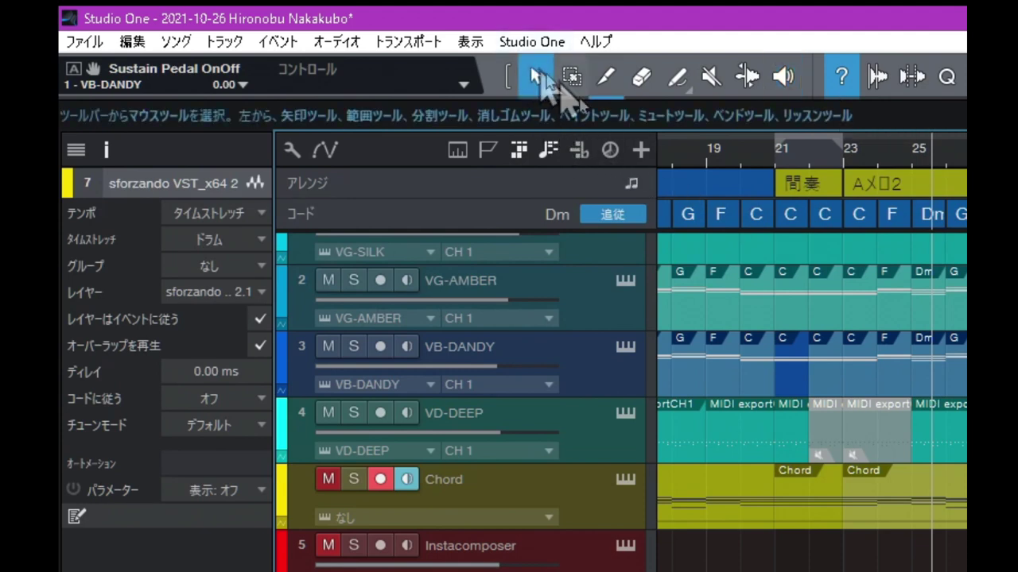